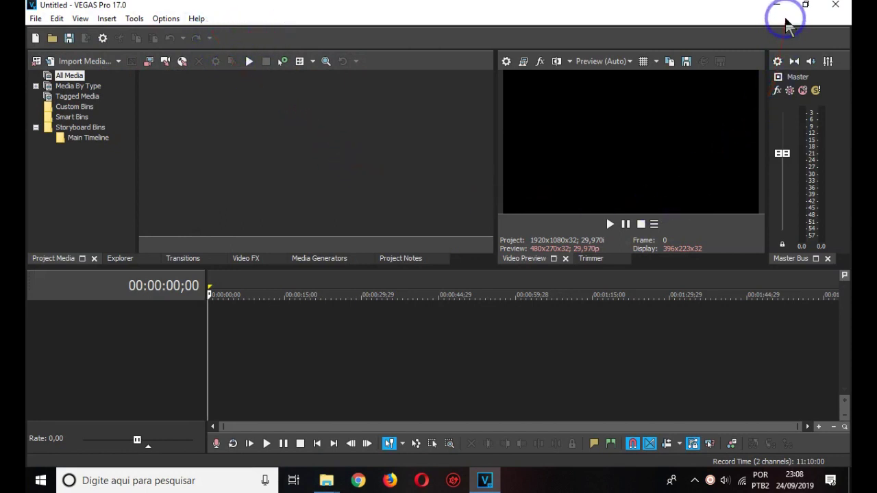
Close the VEGAS Pro 17.0 window to get back to the desktop
click(779, 7)
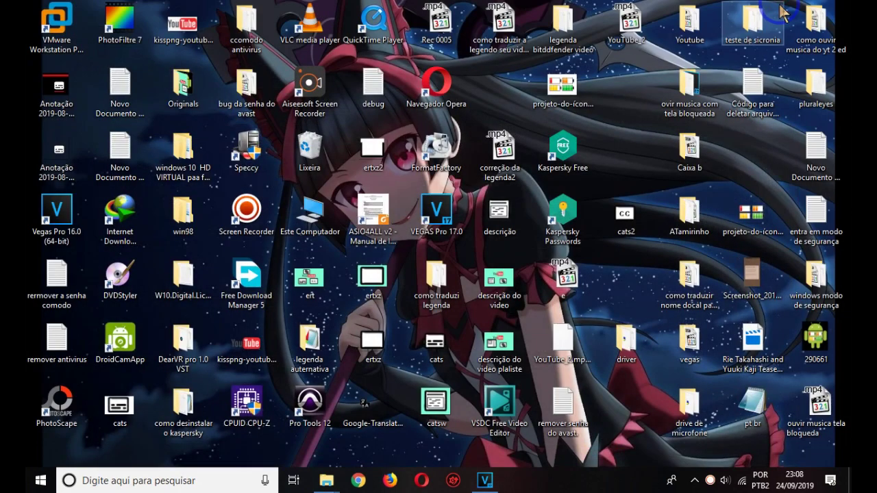
click(481, 482)
click(481, 482)
click(481, 482)
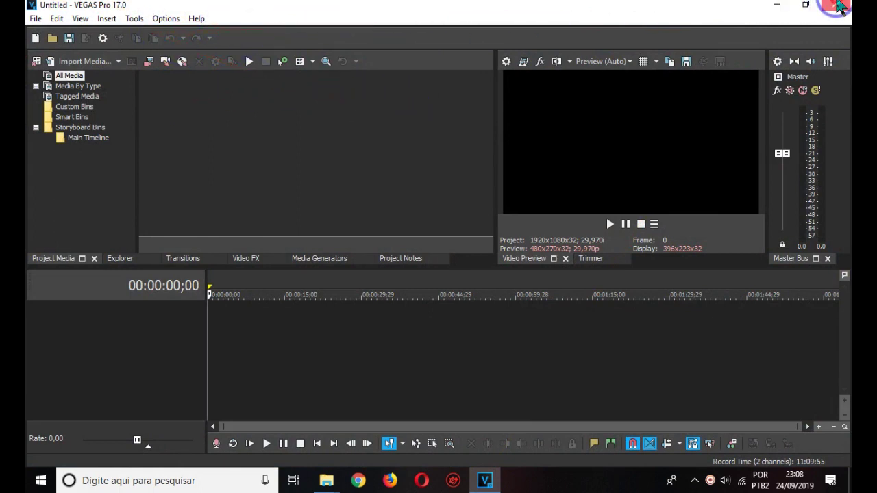
click(835, 4)
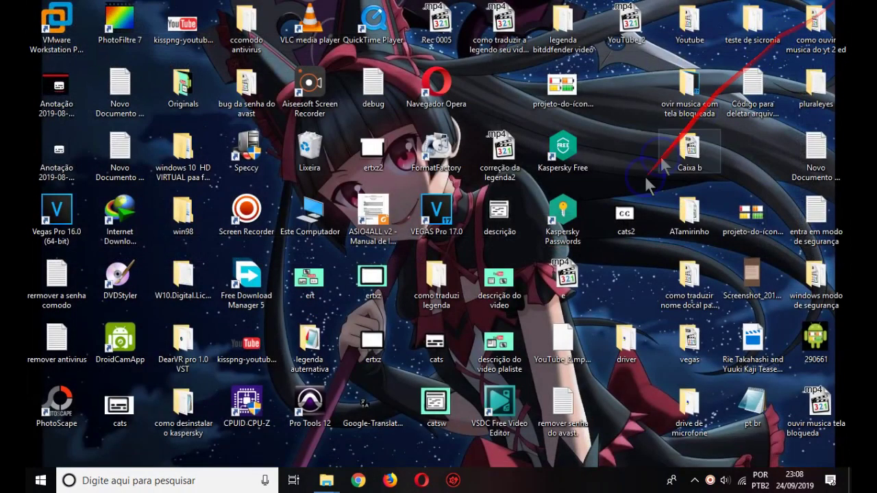
Open the file location of the VEGAS Pro 17.0 desktop shortcut and shrink the folder window so the desktop shows
right_click(437, 202)
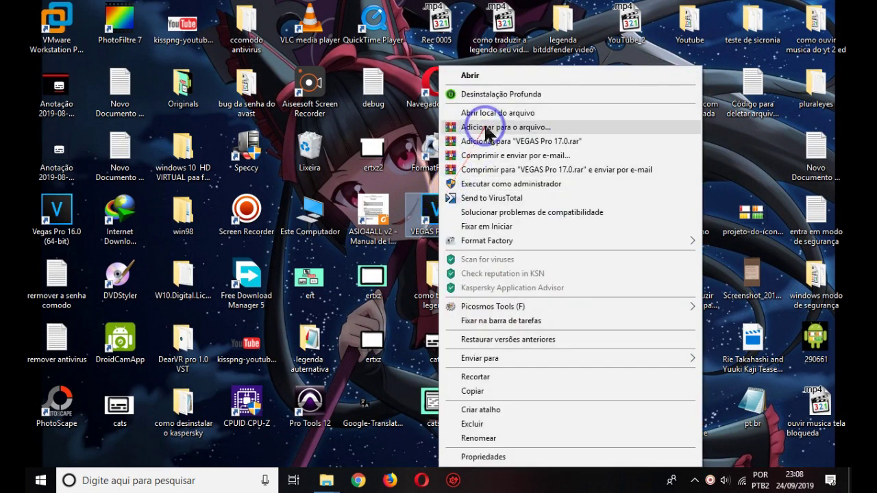
click(507, 114)
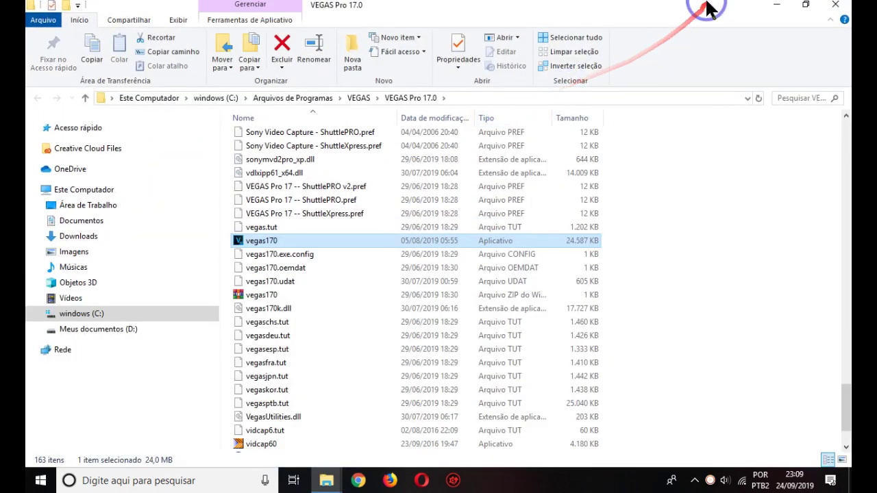
drag(709, 20, 443, 120)
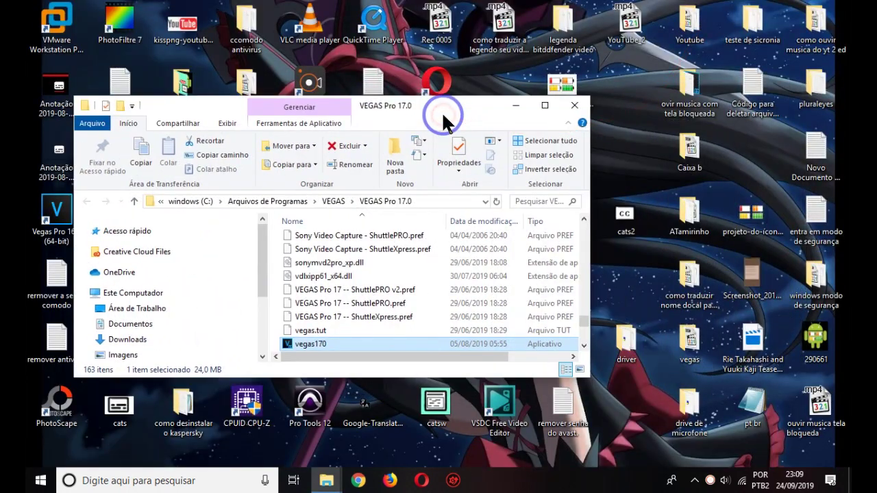
Open the text file "ativar o pluraleyes no vegas" from the desktop's pluraleyes folder and maximize it
double_click(830, 98)
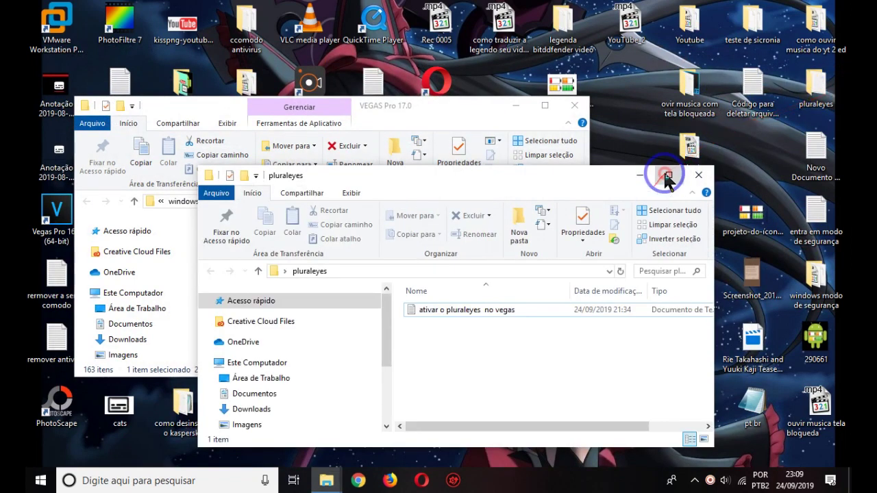
click(666, 176)
double_click(289, 138)
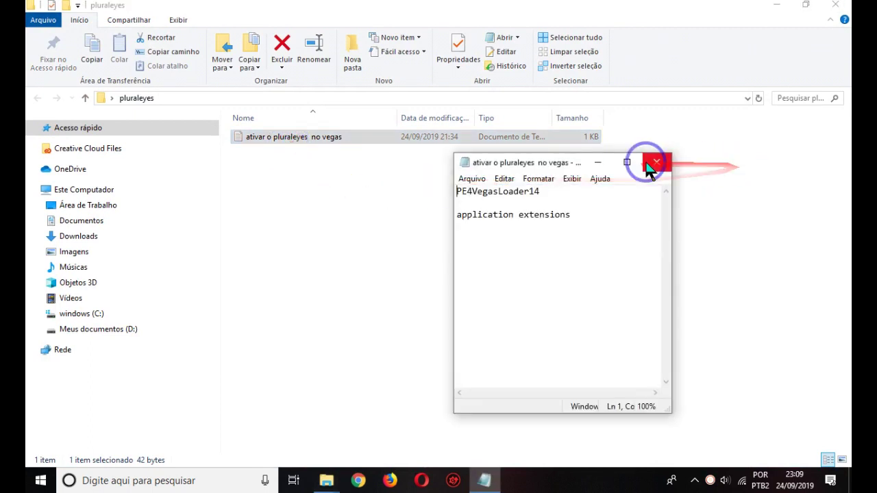
click(630, 162)
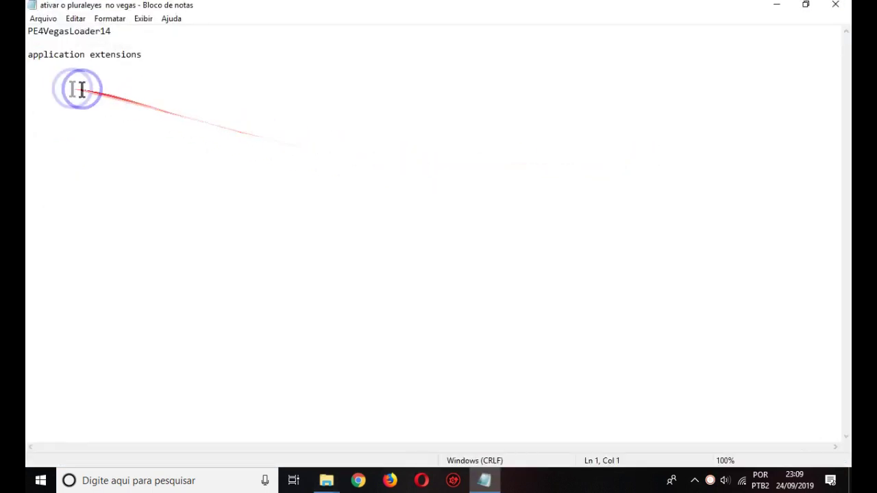
Copy the line "application extensions" from the text file
drag(27, 56, 143, 55)
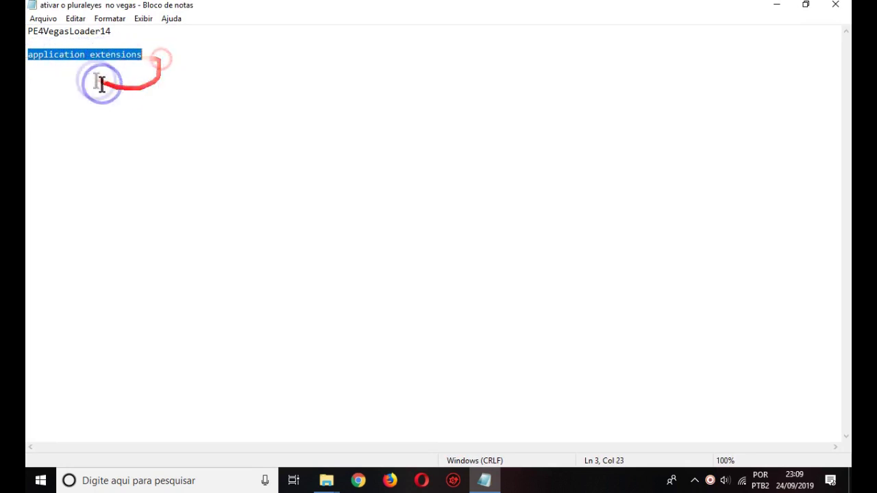
right_click(94, 56)
click(113, 98)
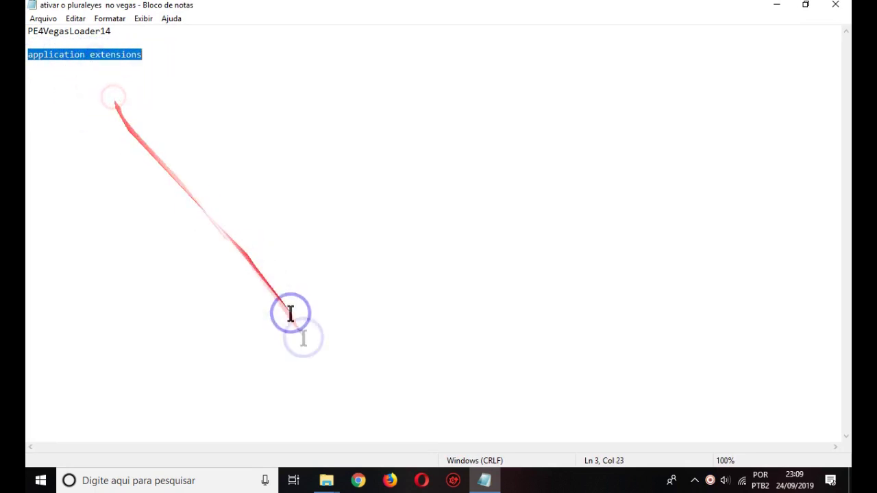
Create a folder in the VEGAS Pro 17.0 program folder and name it with the copied text "application extensions"
mouse_move(327, 489)
click(422, 442)
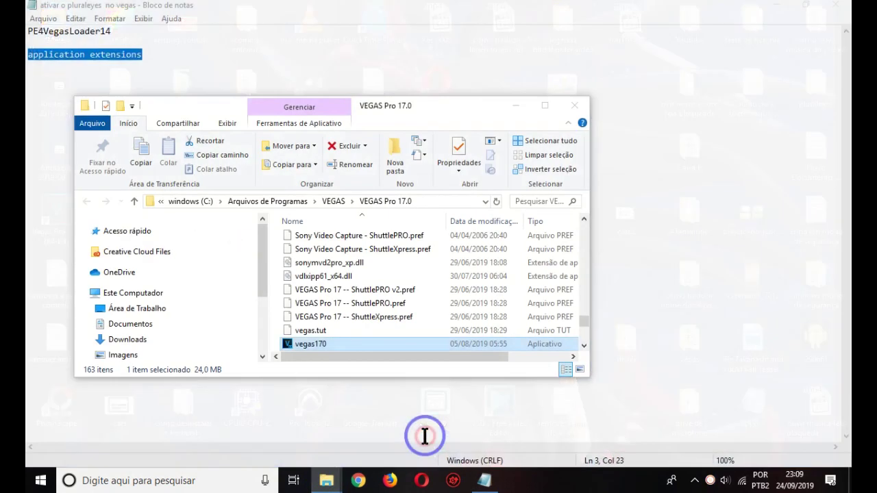
click(543, 104)
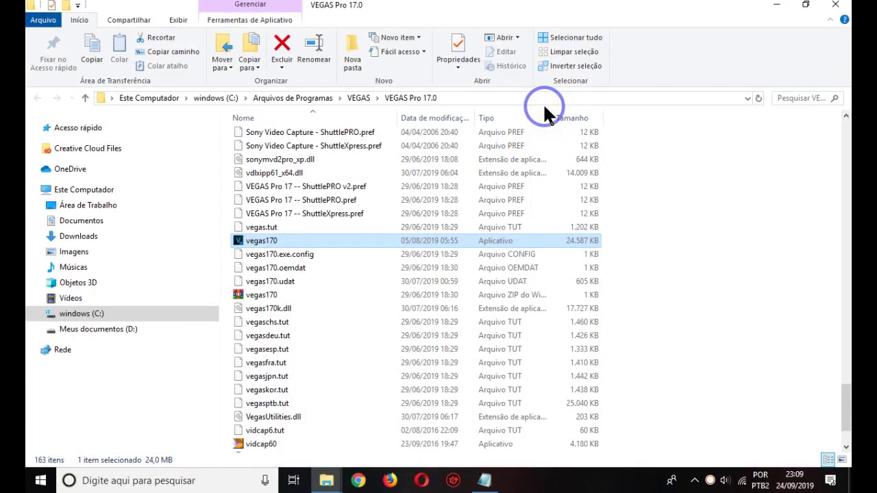
click(474, 98)
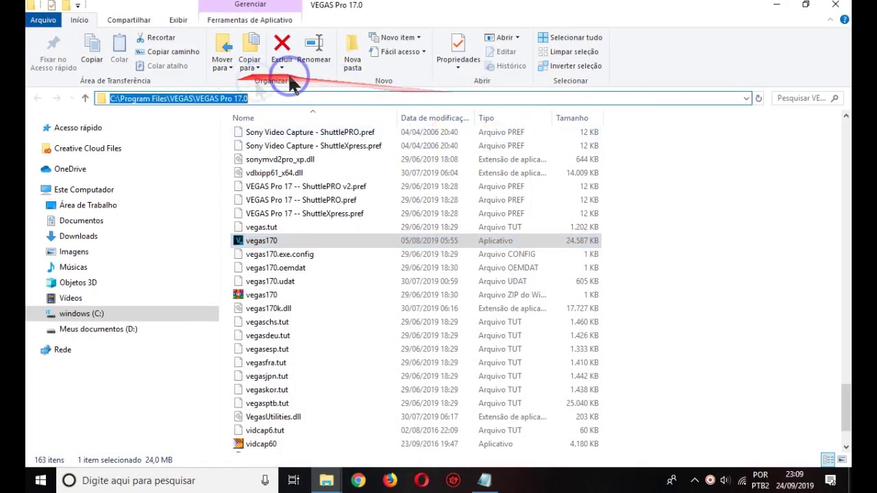
right_click(228, 226)
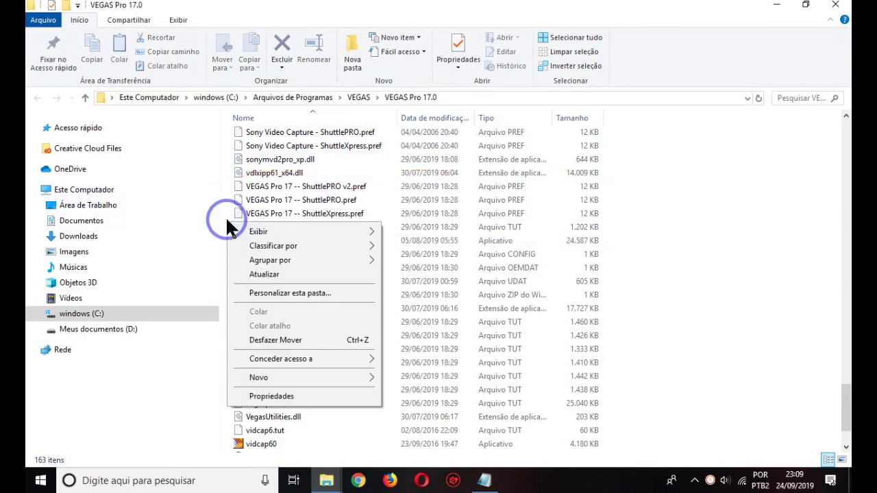
click(260, 378)
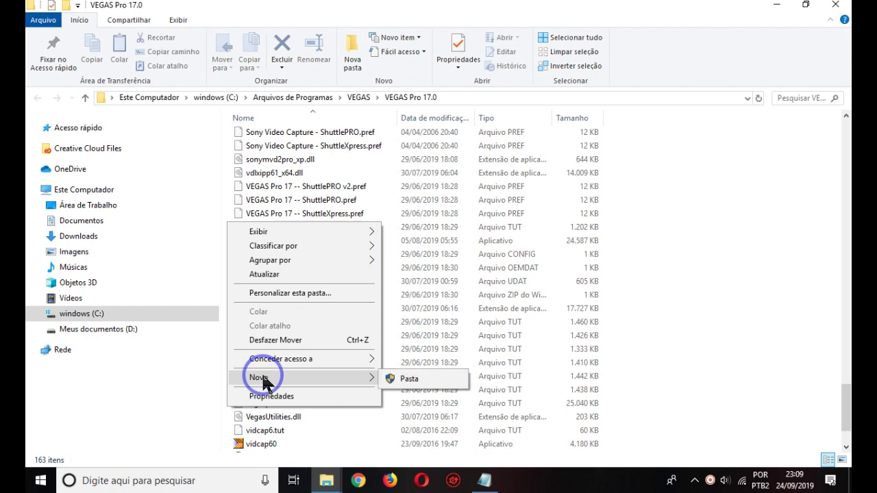
click(414, 379)
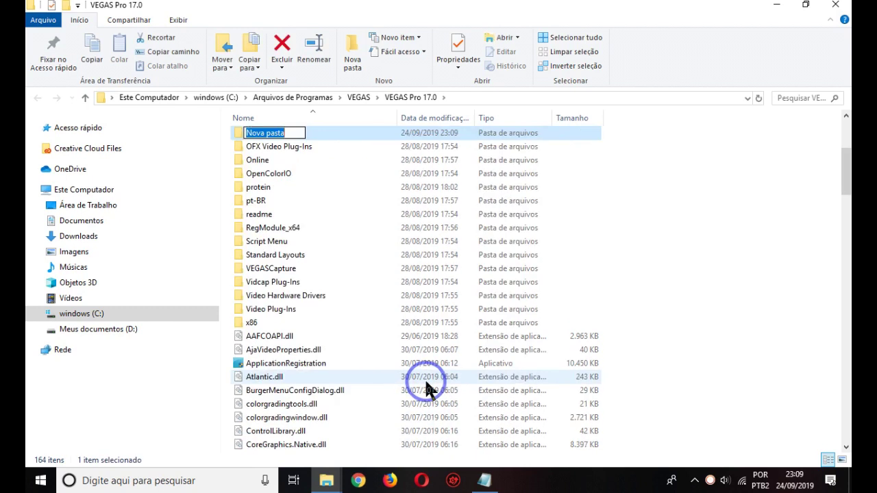
right_click(269, 130)
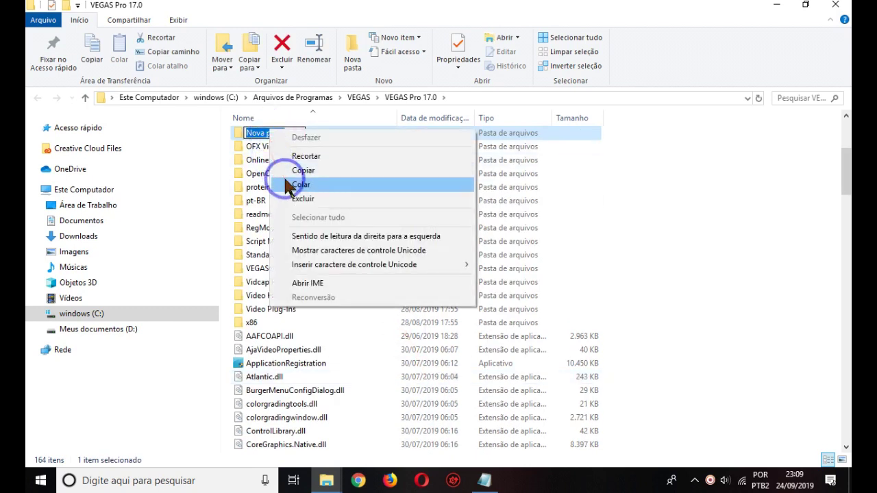
click(287, 182)
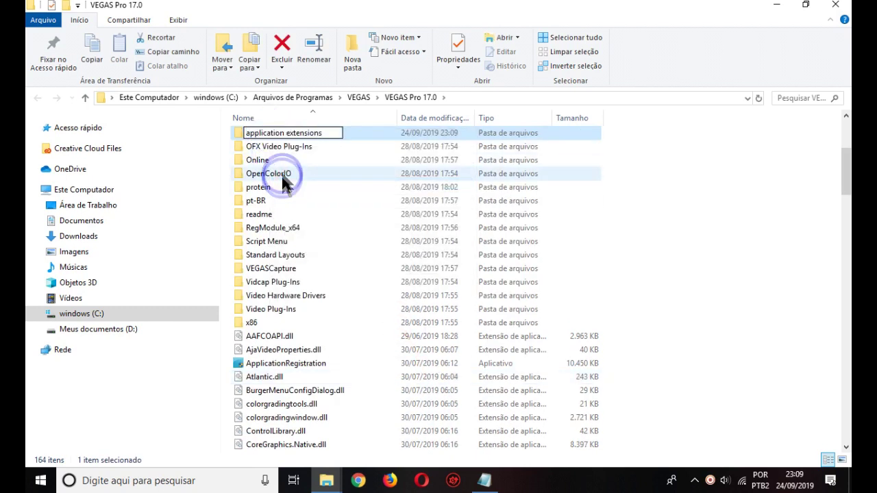
click(226, 152)
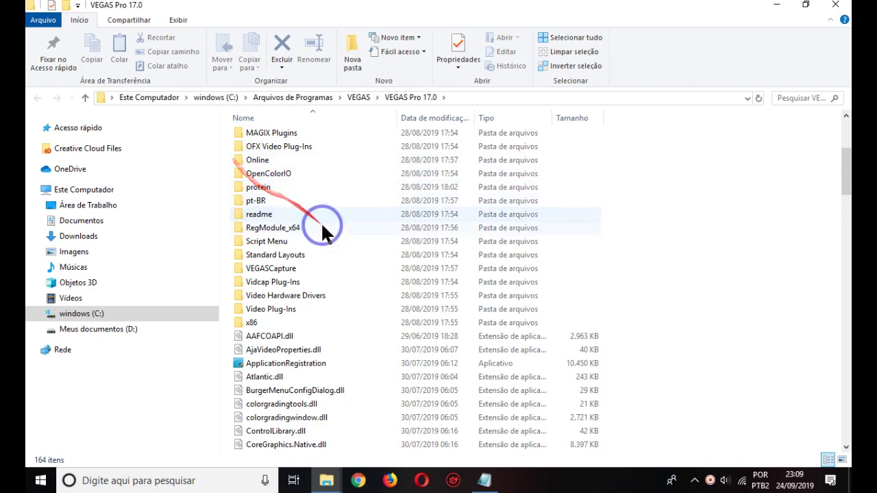
Search the VEGAS Pro 17.0 folder for "application extensions" and open that folder
scroll(323, 225, up, 5)
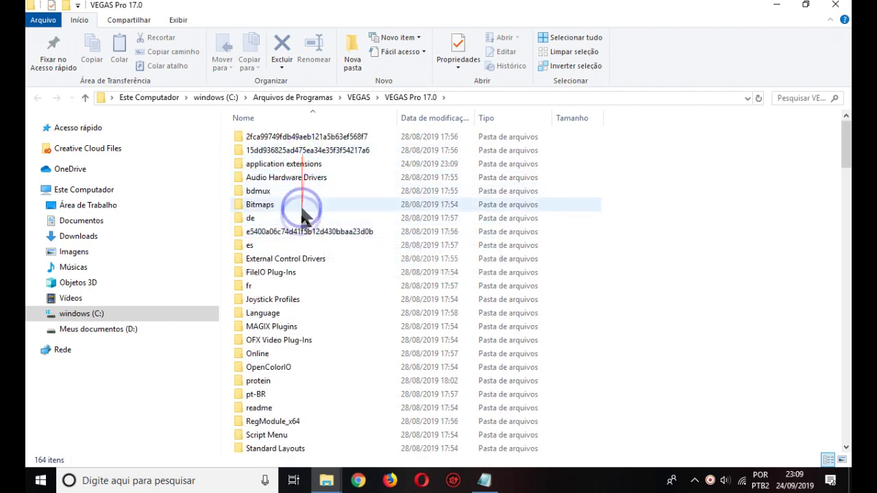
right_click(785, 100)
click(776, 134)
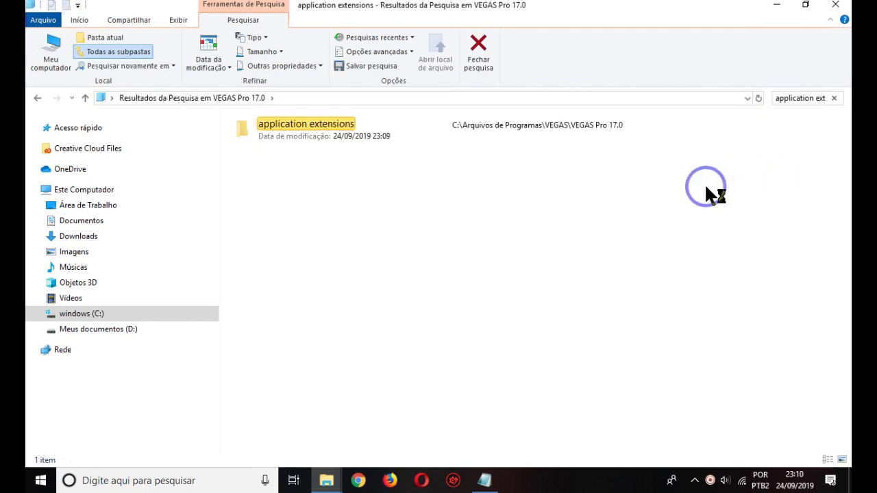
double_click(319, 135)
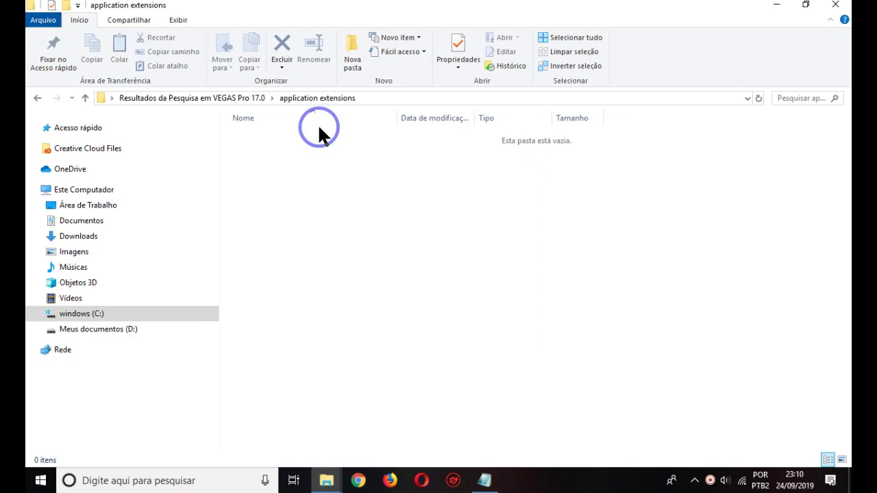
click(331, 220)
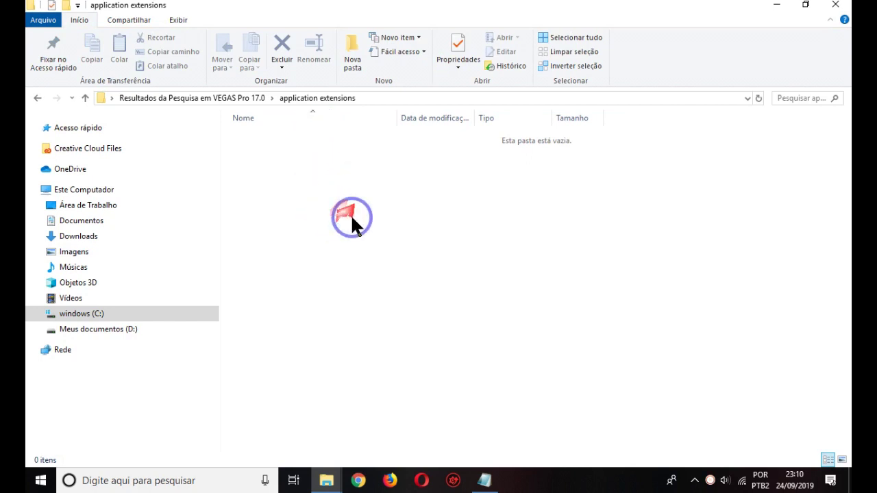
Switch to the "teste de sicronia" File Explorer window and open Arquivos de Programas on drive C: there
click(776, 5)
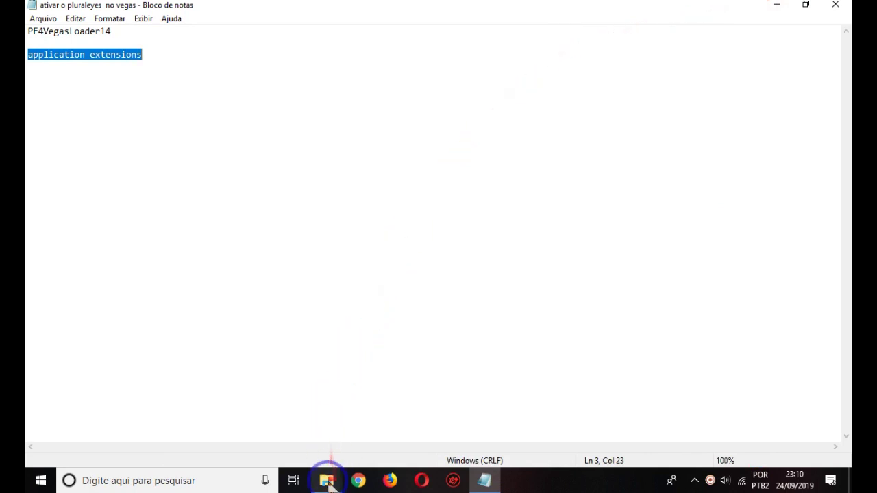
mouse_move(326, 480)
click(233, 445)
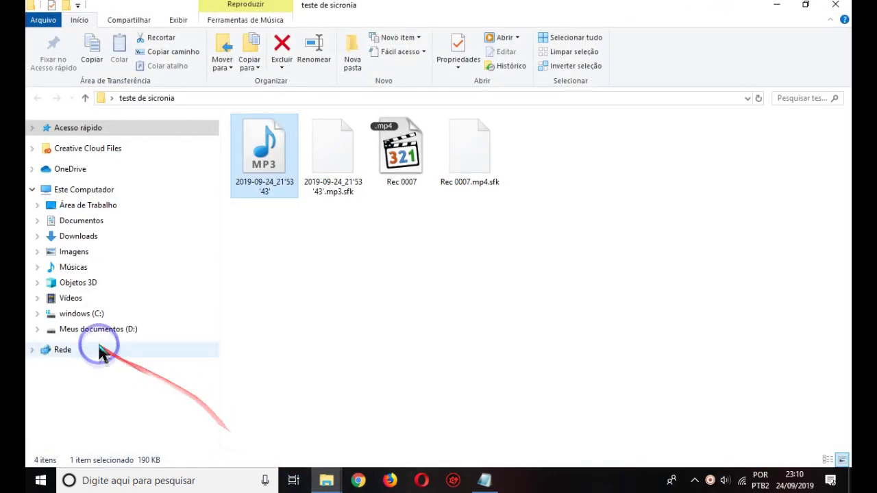
click(92, 316)
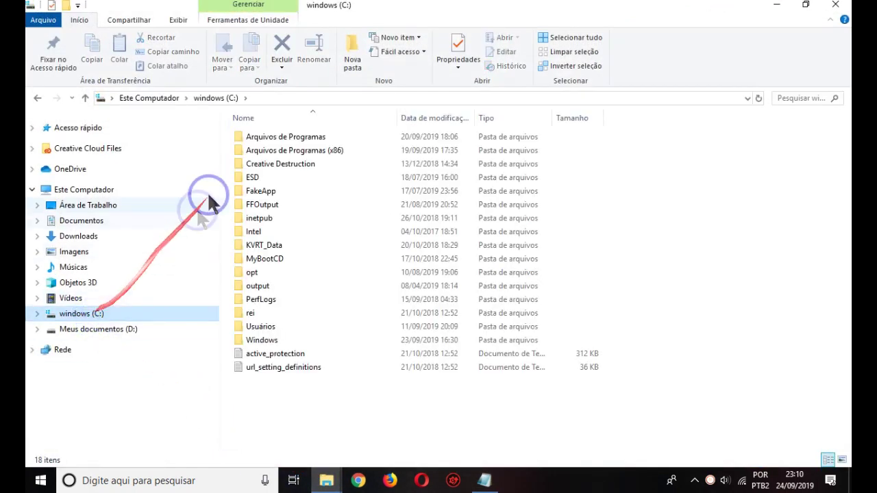
double_click(296, 138)
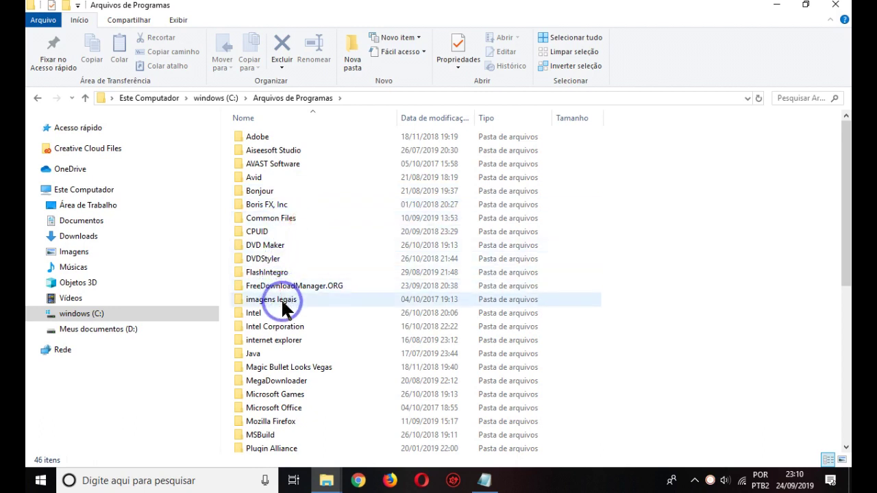
Open the PluralEyes 4 folder inside Red Giant and look through its files
mouse_move(286, 310)
click(265, 189)
drag(845, 154, 847, 228)
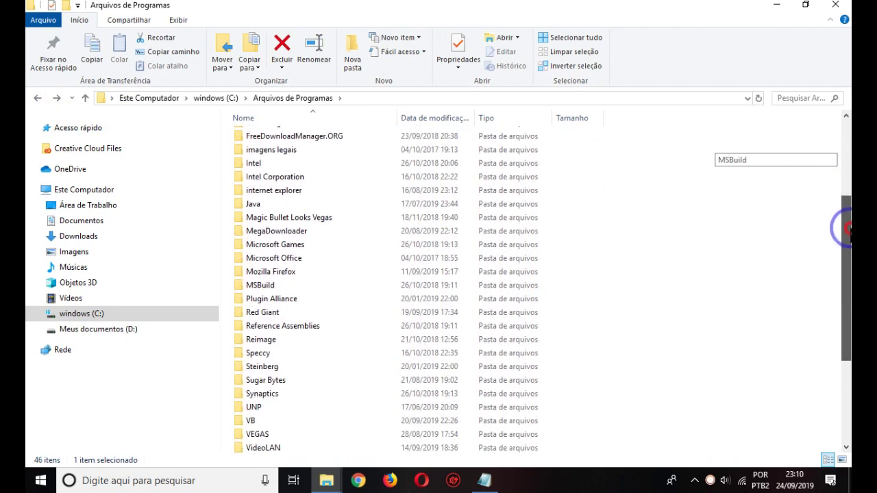
click(246, 316)
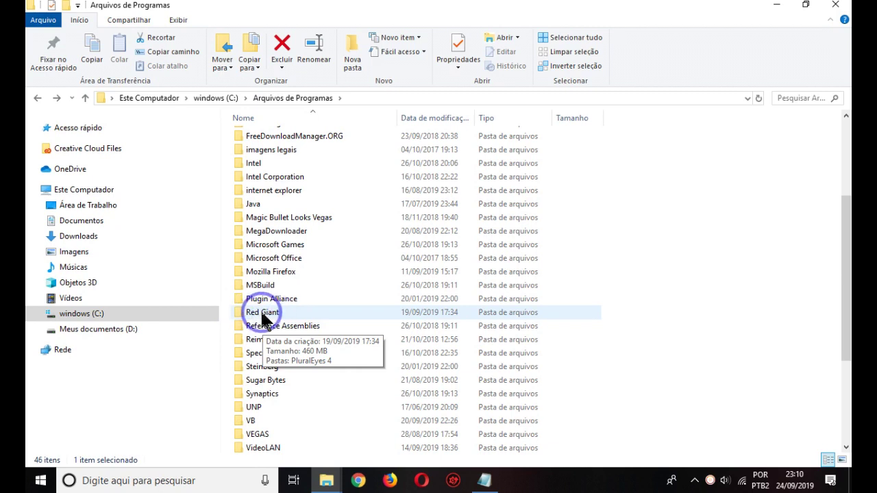
double_click(262, 313)
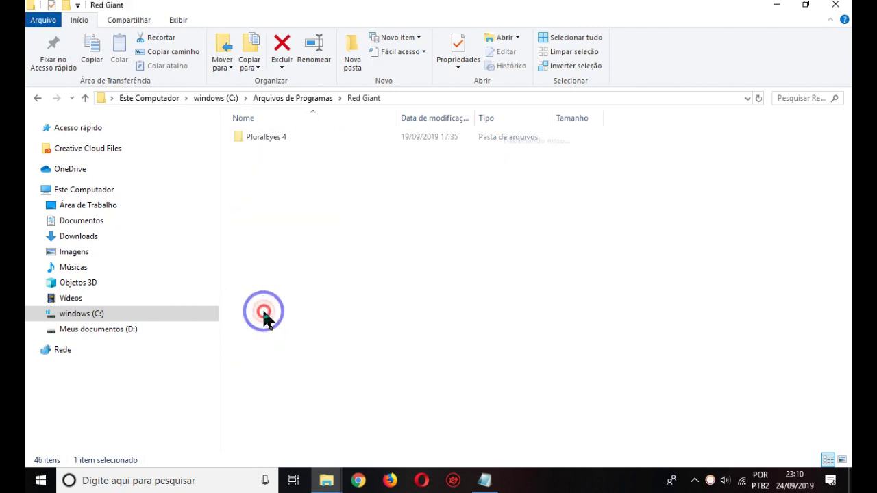
double_click(273, 137)
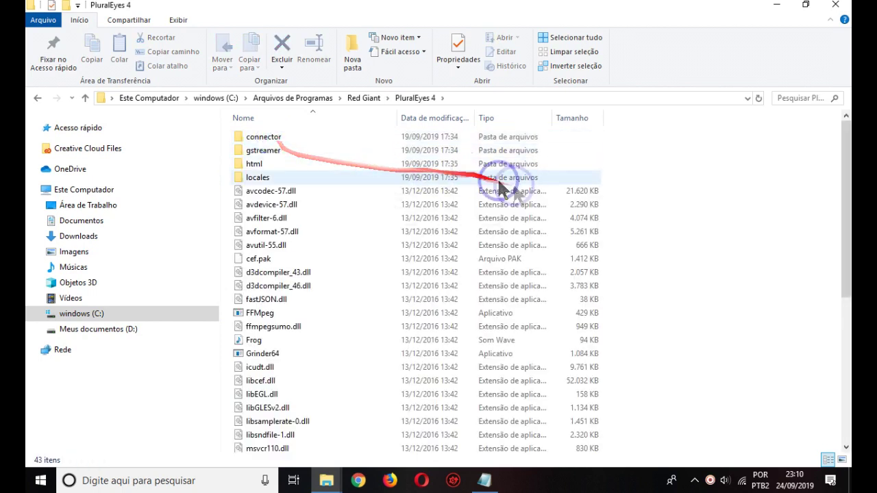
scroll(809, 220, down, 2)
scroll(808, 229, up, 2)
Copy the text "PE4VegasLoader14" from the Notepad file "ativar o pluraleyes no vegas"
click(482, 481)
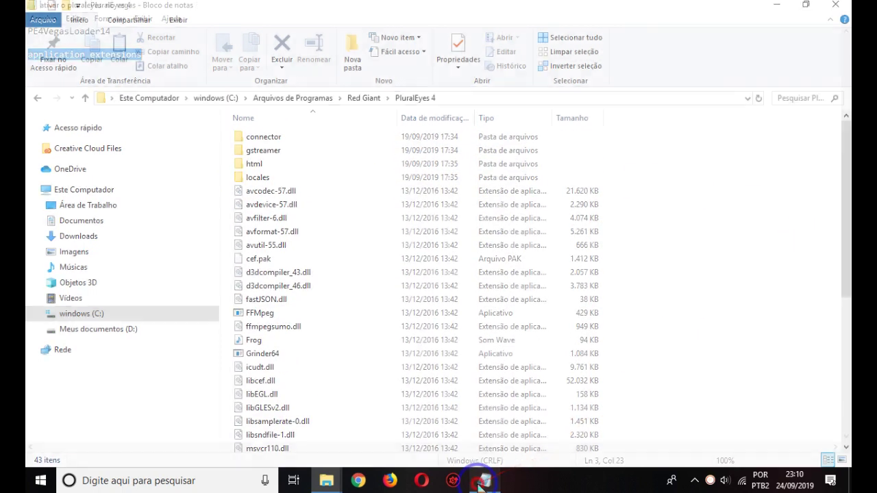
drag(113, 32, 30, 30)
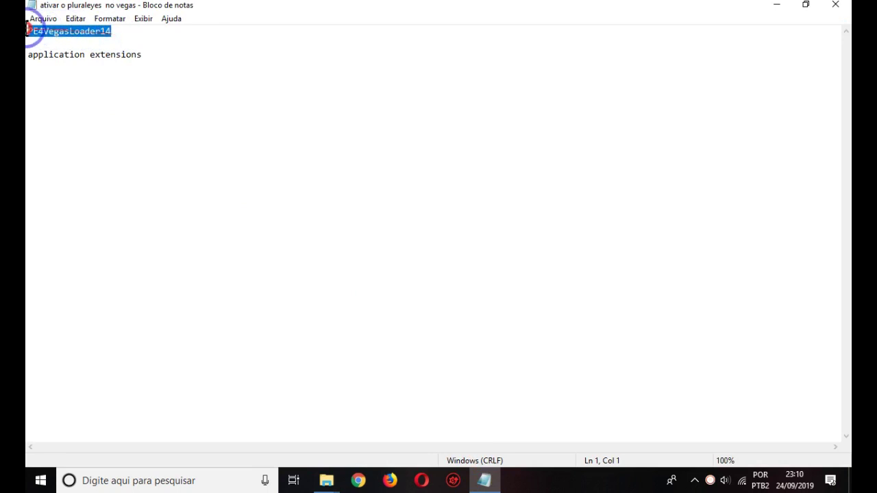
right_click(27, 31)
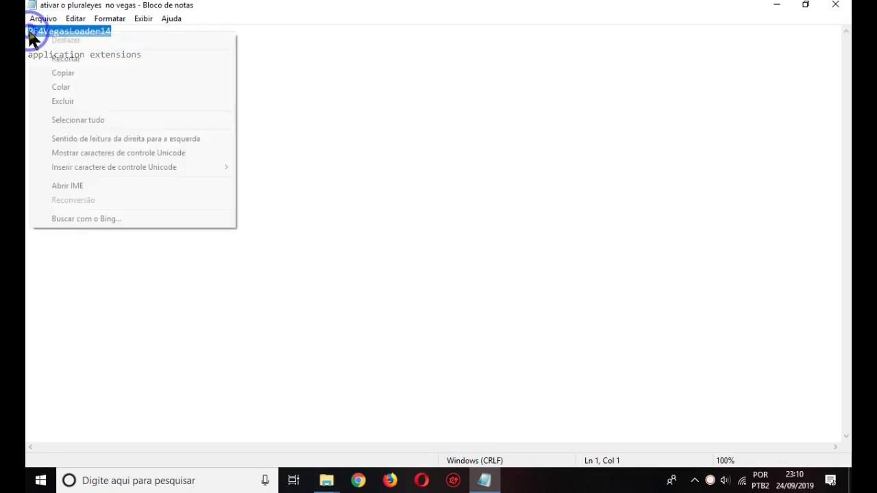
click(40, 72)
Search the PluralEyes 4 folder for the copied name "PE4VegasLoader14" and copy the DLL file with that name
click(323, 482)
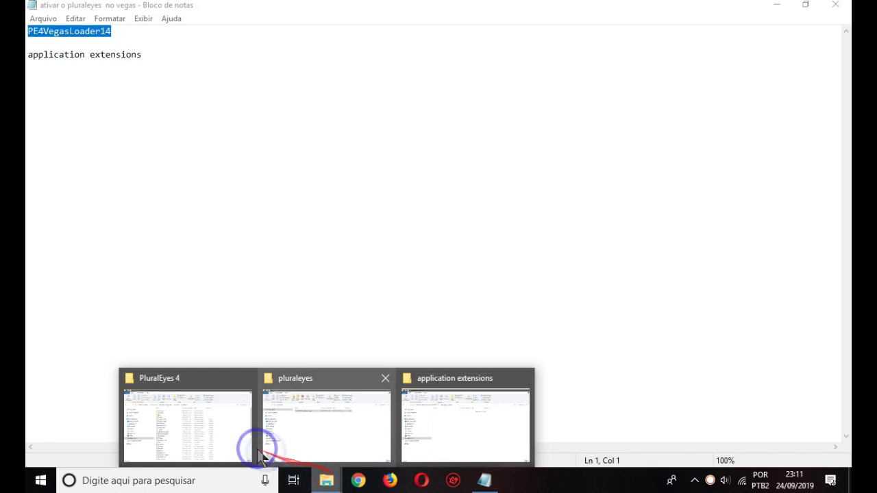
click(233, 444)
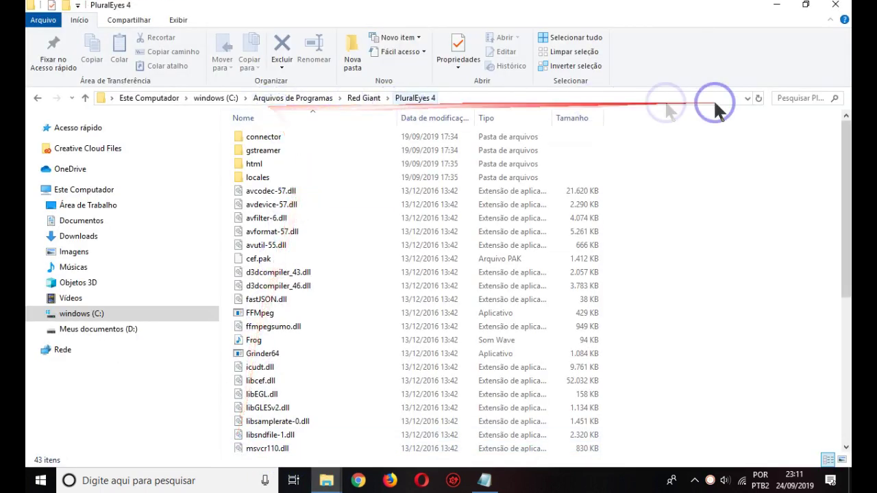
click(797, 97)
right_click(798, 98)
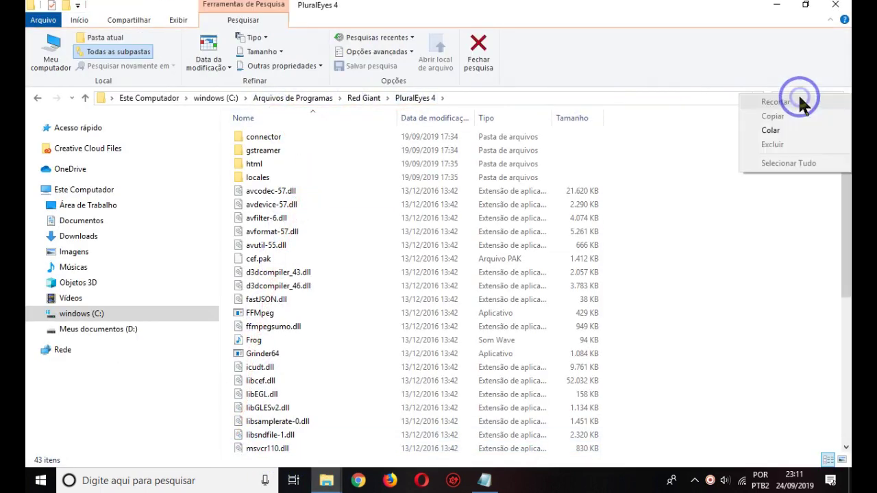
click(778, 130)
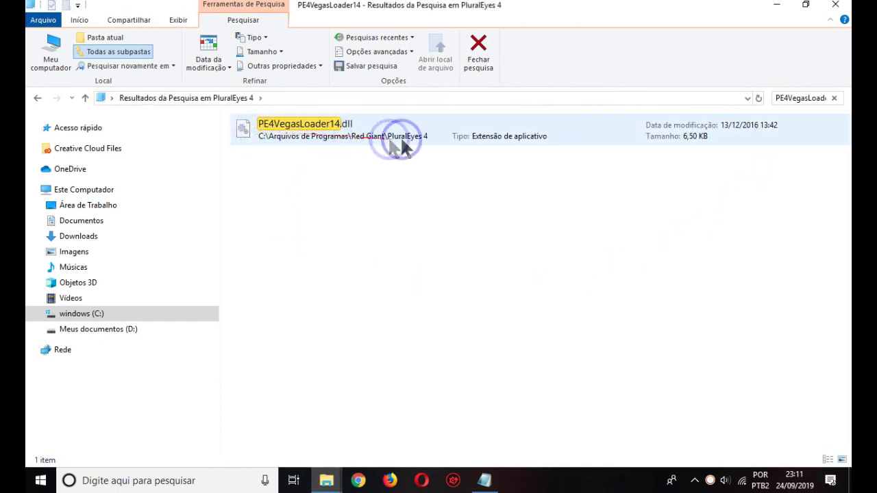
right_click(288, 132)
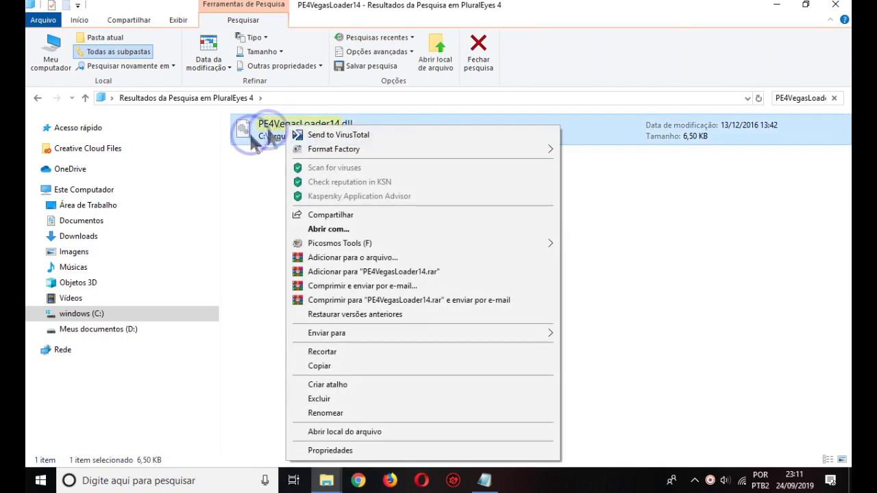
click(321, 366)
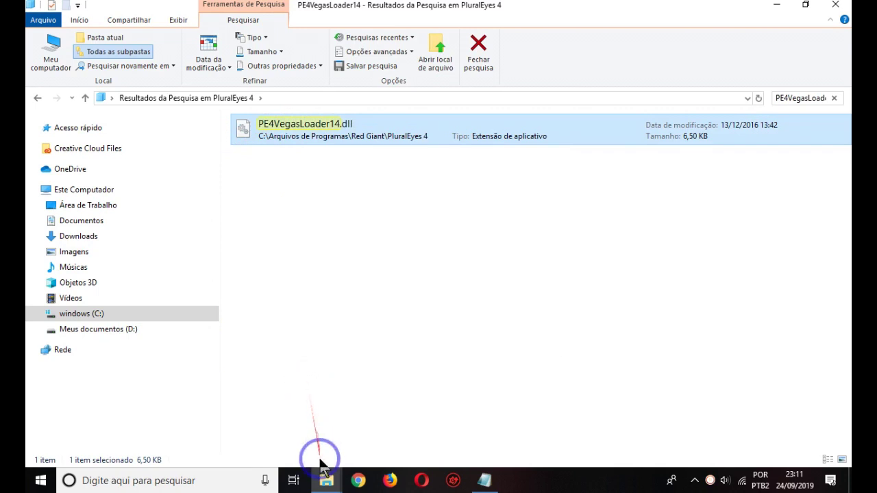
Minimize the open windows and bring up the File Explorer window showing the "application extensions" folder
click(777, 5)
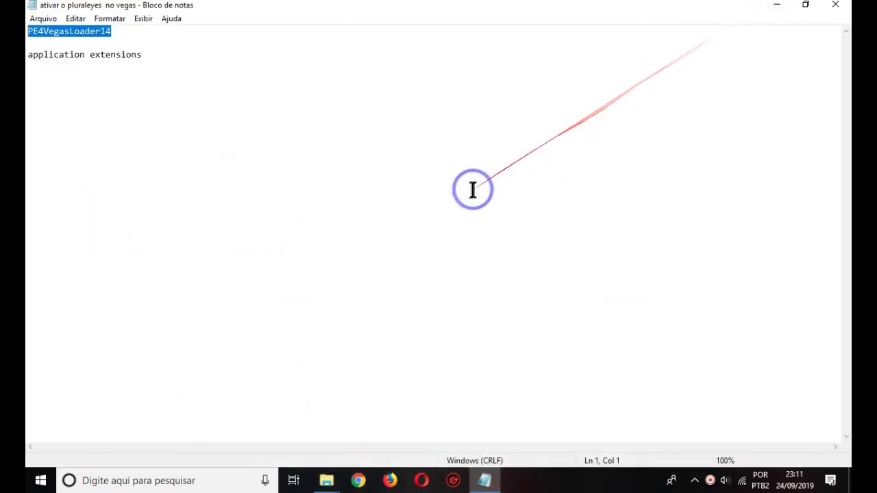
click(778, 6)
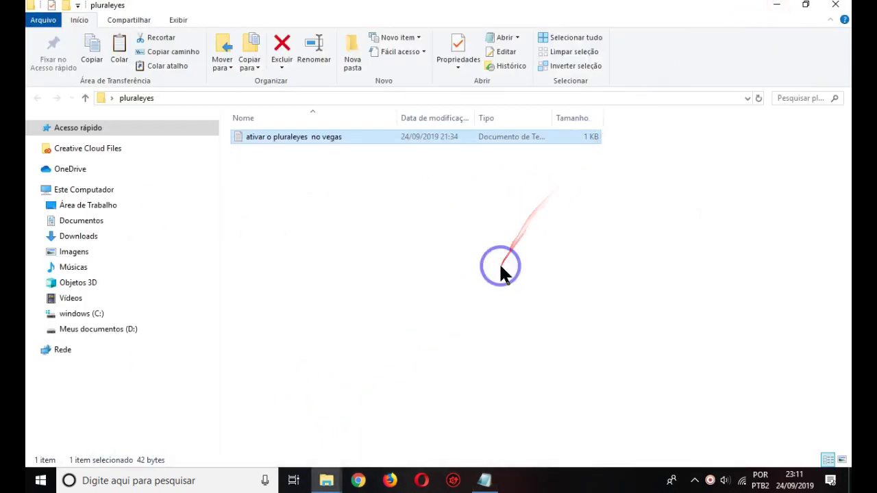
click(776, 6)
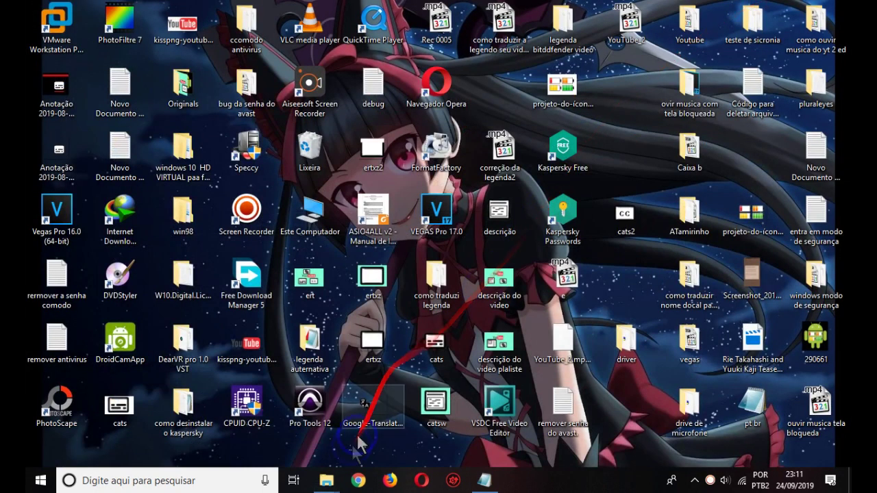
click(328, 480)
click(210, 420)
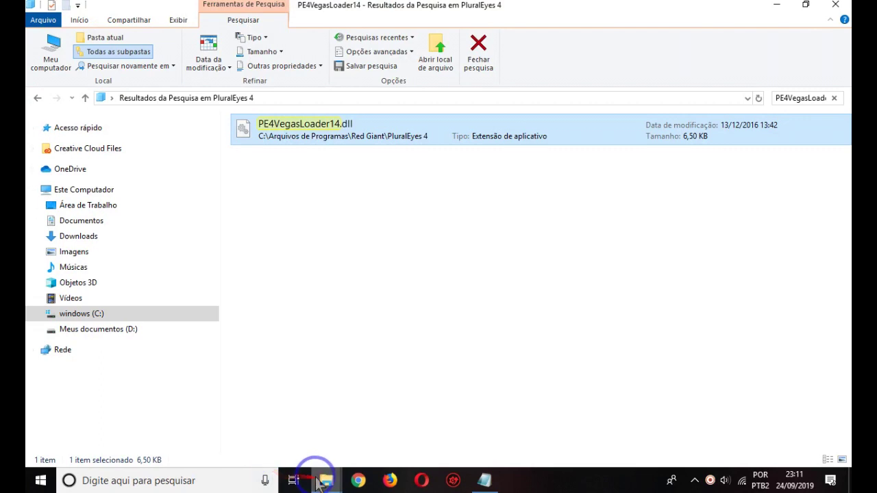
mouse_move(315, 478)
click(323, 434)
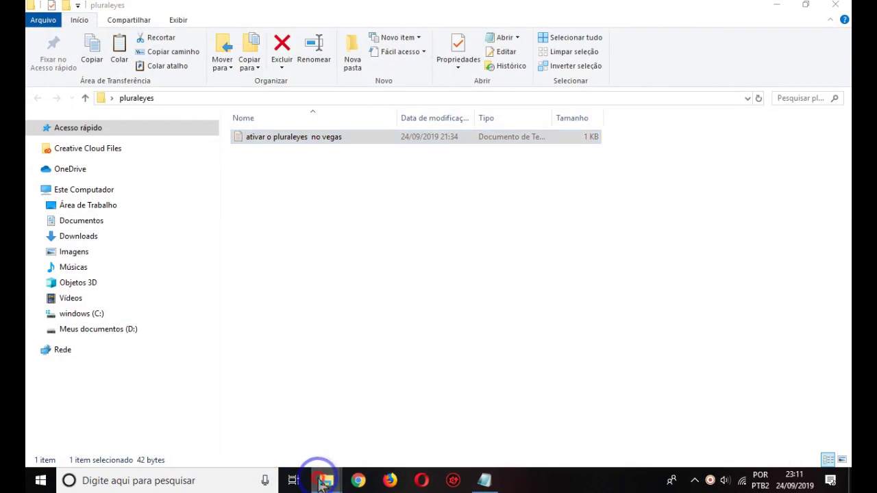
click(458, 423)
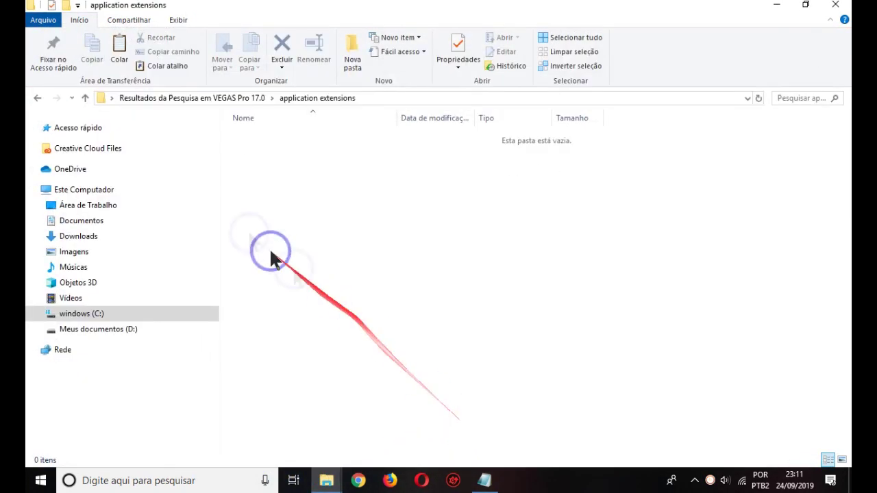
Reopen "application extensions" from the VEGAS Pro 17.0 search results and paste the copied PE4VegasLoader14.dll into it
click(37, 98)
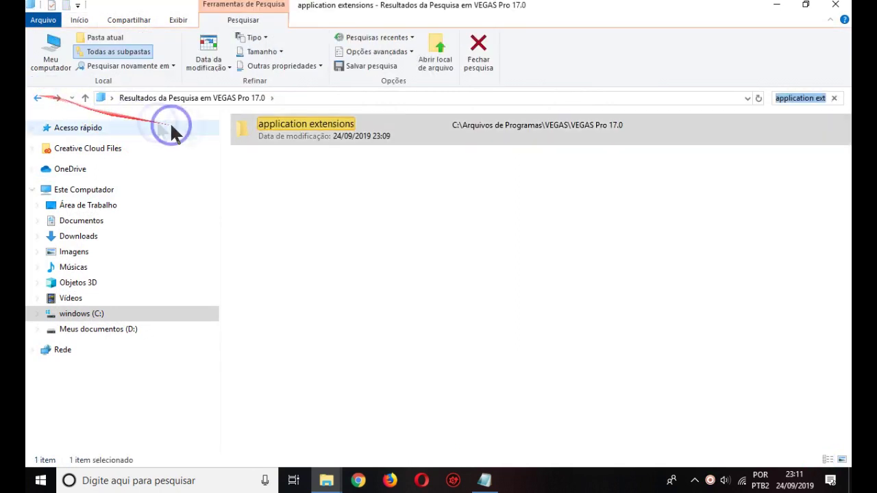
click(306, 98)
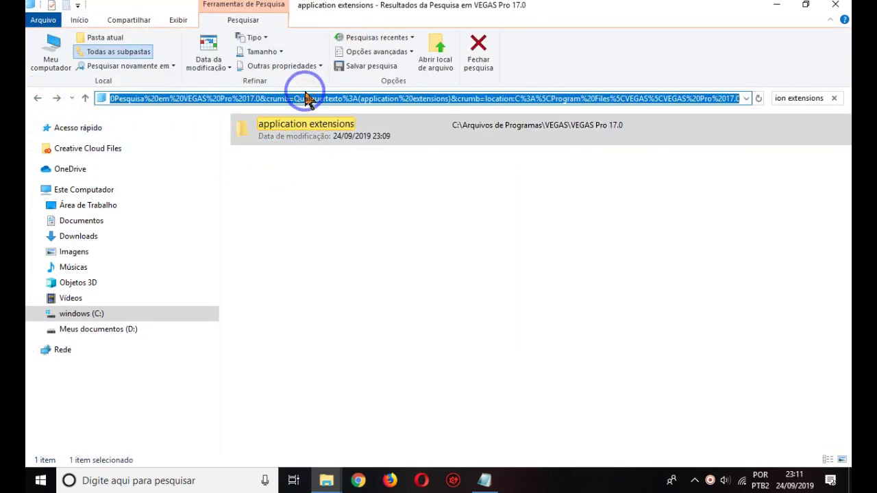
double_click(313, 132)
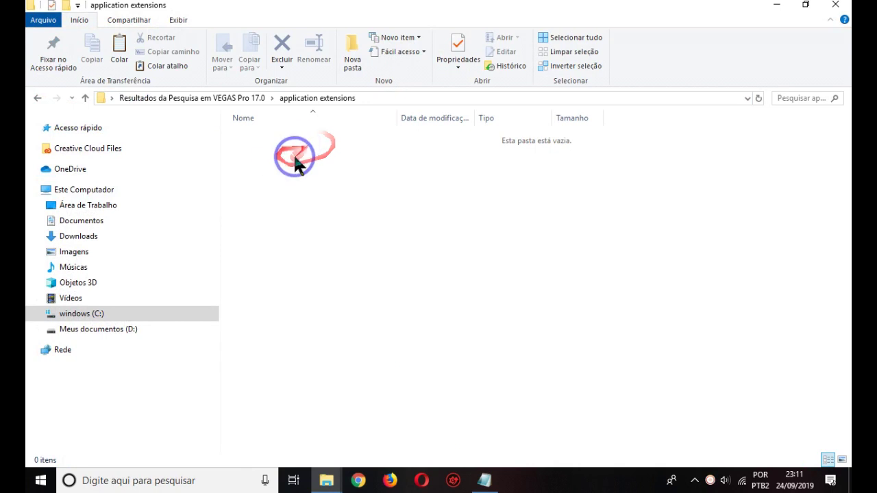
right_click(295, 158)
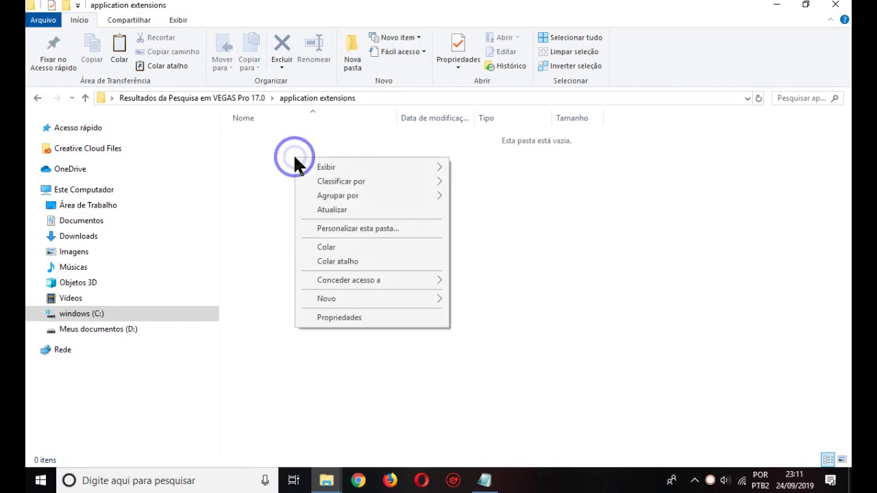
click(311, 245)
click(379, 163)
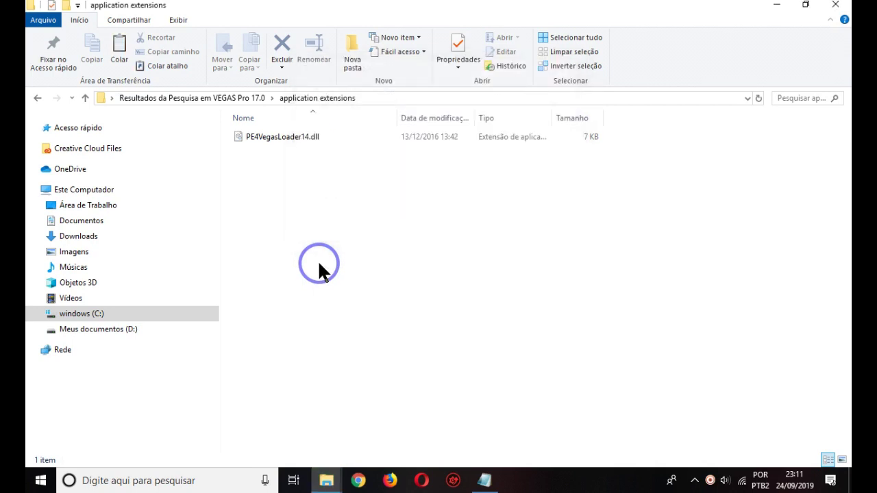
Return to the VEGAS Pro 17.0 folder, search for "application extensions" again and check the contents of that folder
drag(319, 263, 27, 89)
click(35, 98)
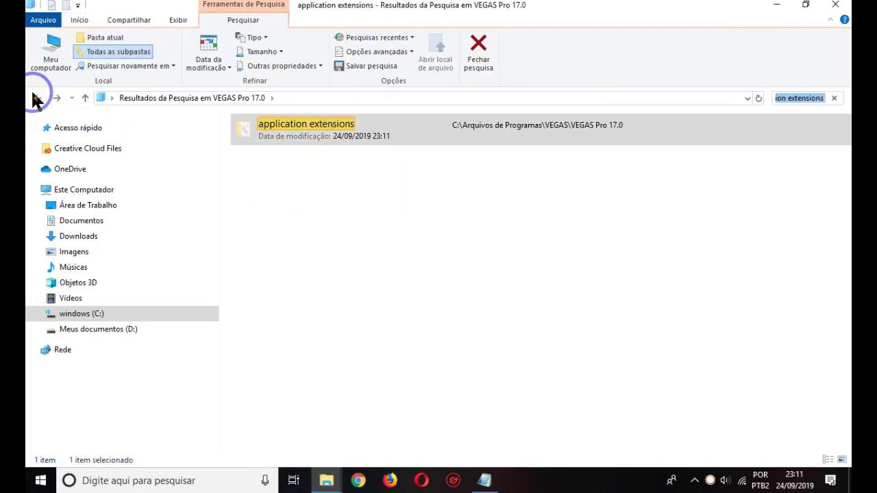
click(35, 98)
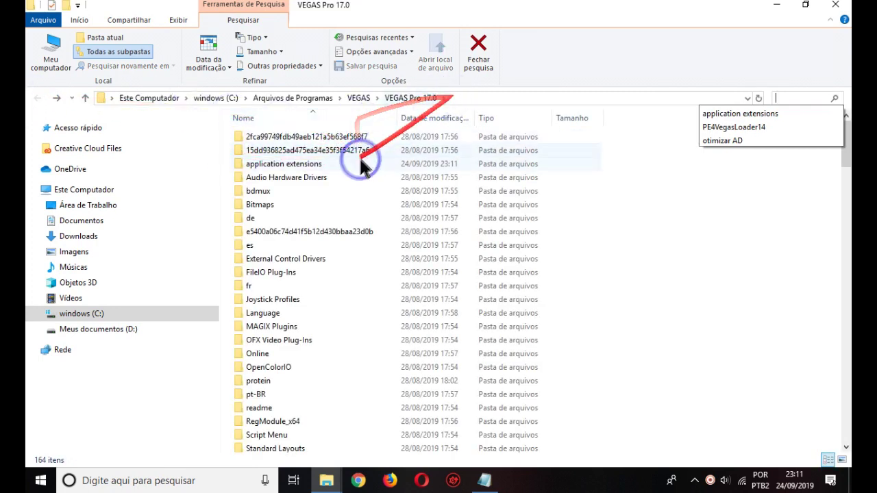
scroll(372, 231, down, 4)
scroll(373, 243, up, 2)
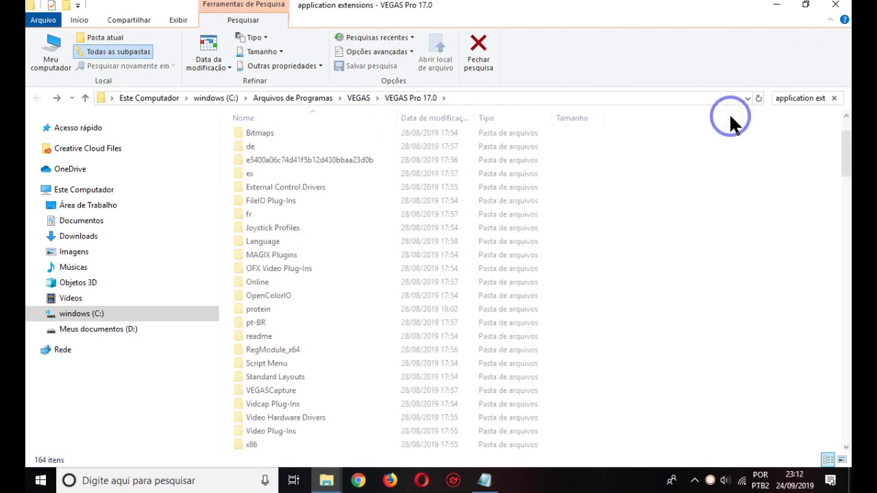
double_click(274, 125)
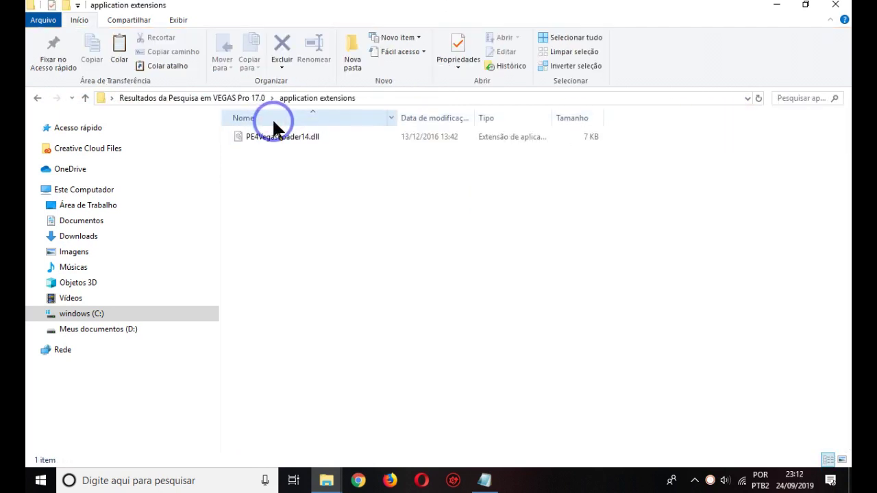
Close the three File Explorer windows and launch VEGAS Pro 17.0 from the desktop
click(826, 6)
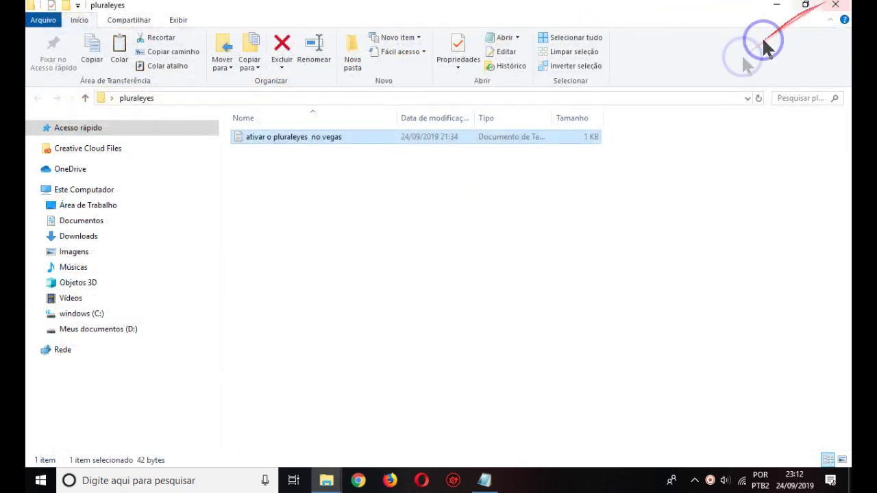
click(835, 6)
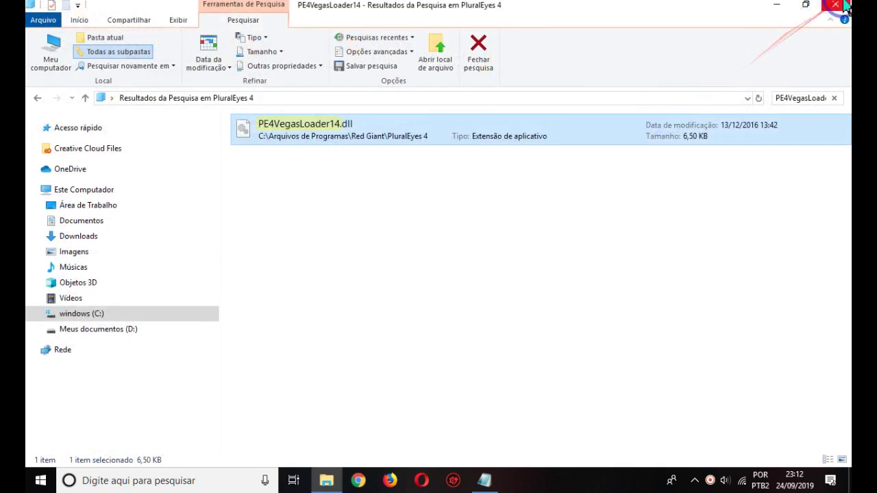
click(845, 6)
double_click(438, 214)
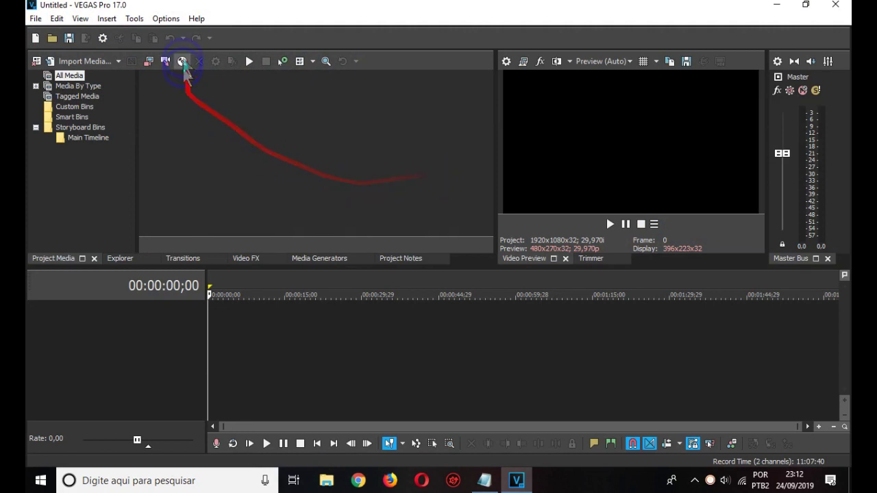
Customize the main toolbar by adding the PluralEyes 4 button to the current toolbar buttons
click(165, 18)
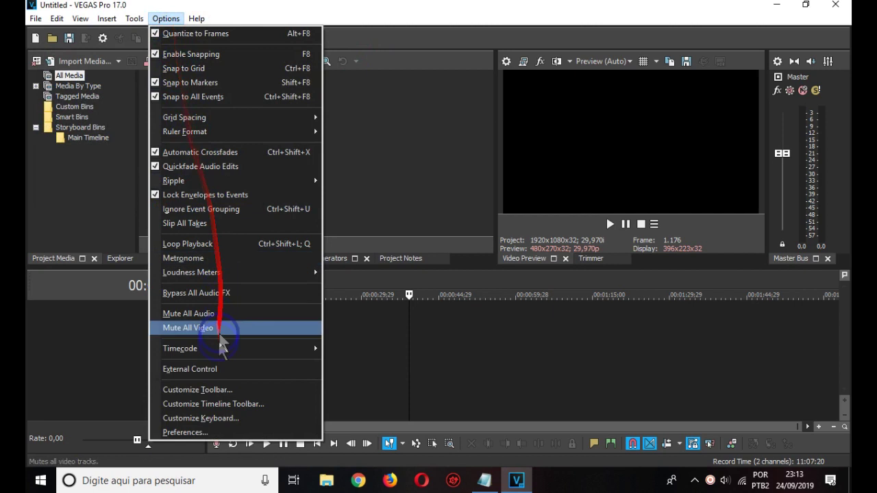
click(202, 393)
click(153, 101)
drag(153, 109, 146, 141)
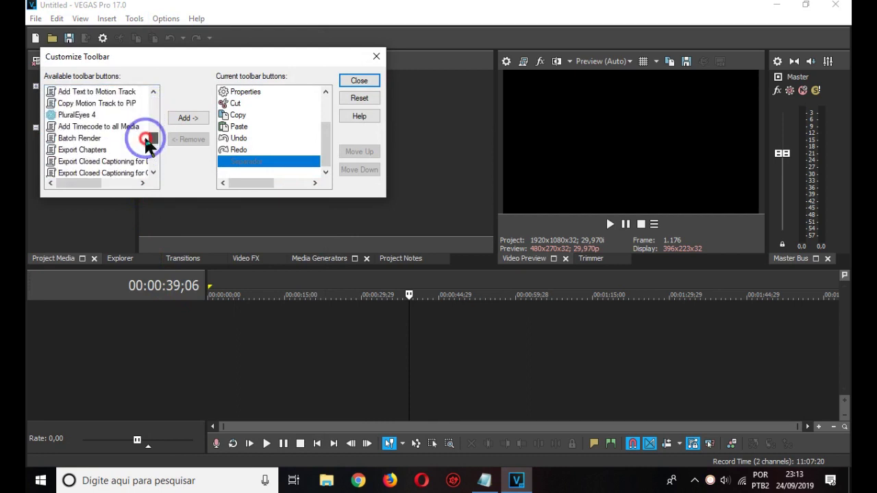
click(82, 116)
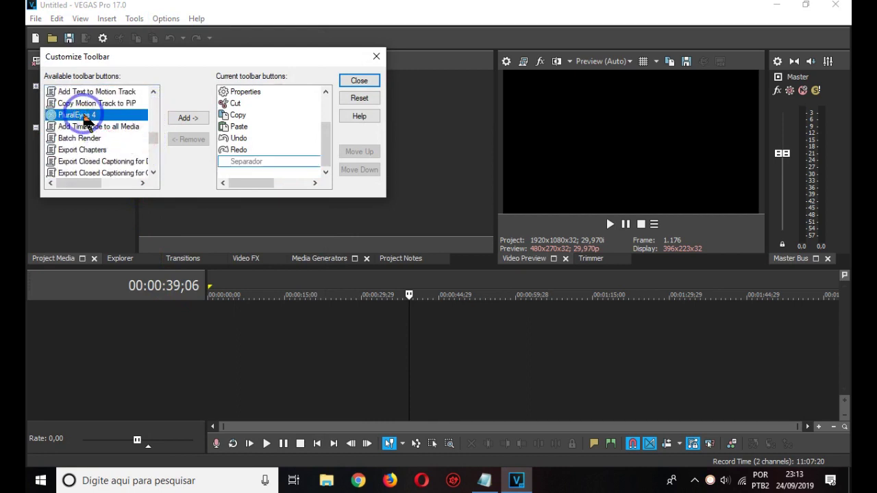
click(175, 117)
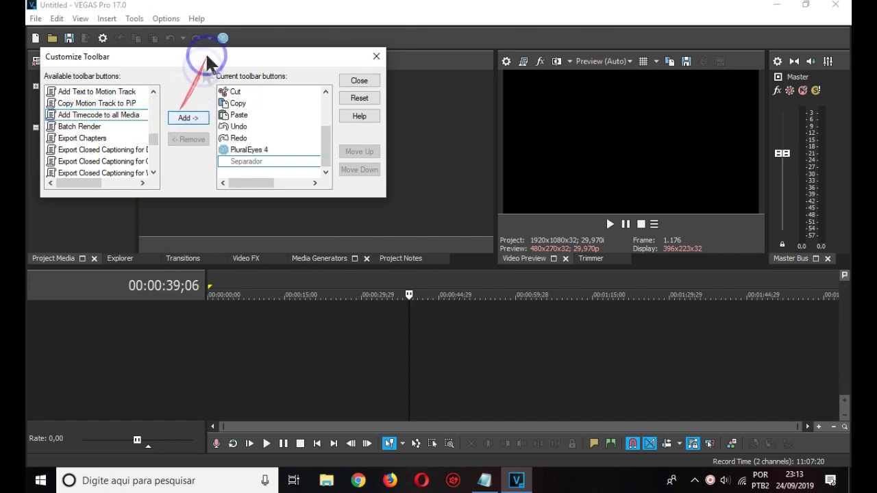
click(375, 56)
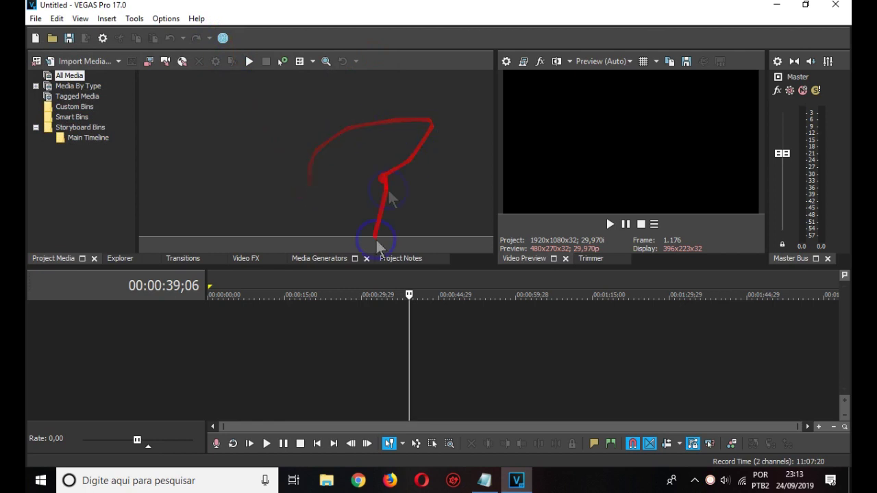
Add the Rec 0007 video from the "teste de sicronia" folder to the timeline just after the cursor, without matching the project video settings to it
click(788, 9)
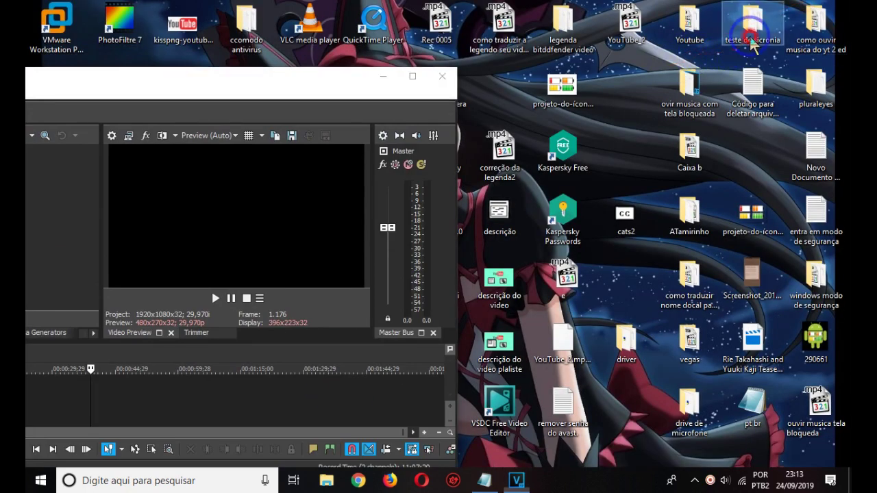
double_click(752, 24)
drag(402, 161, 105, 406)
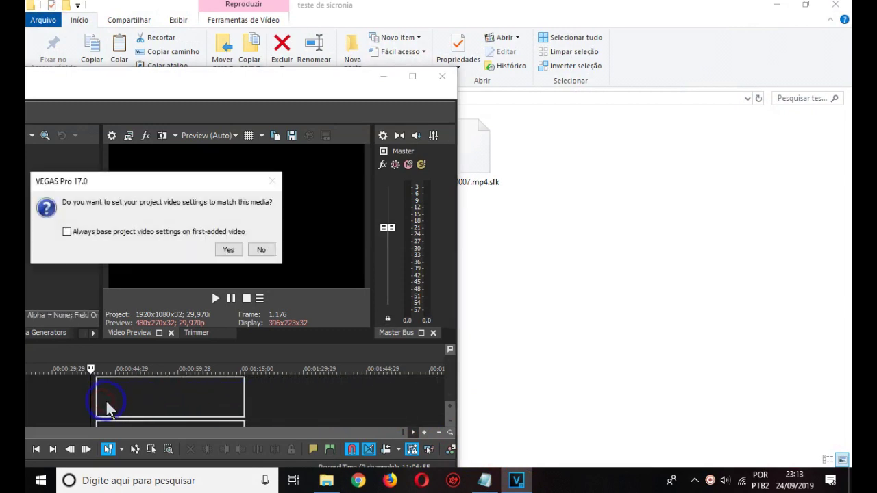
click(251, 248)
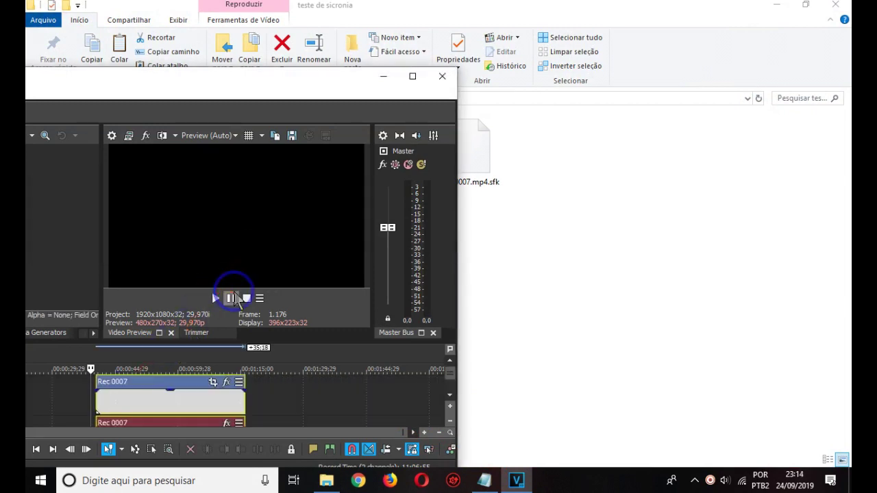
Maximize VEGAS Pro, move the Rec 0007 clip to the timeline start and add the 2019-09-24_21'53'43' MP3 on a new track below it
click(412, 76)
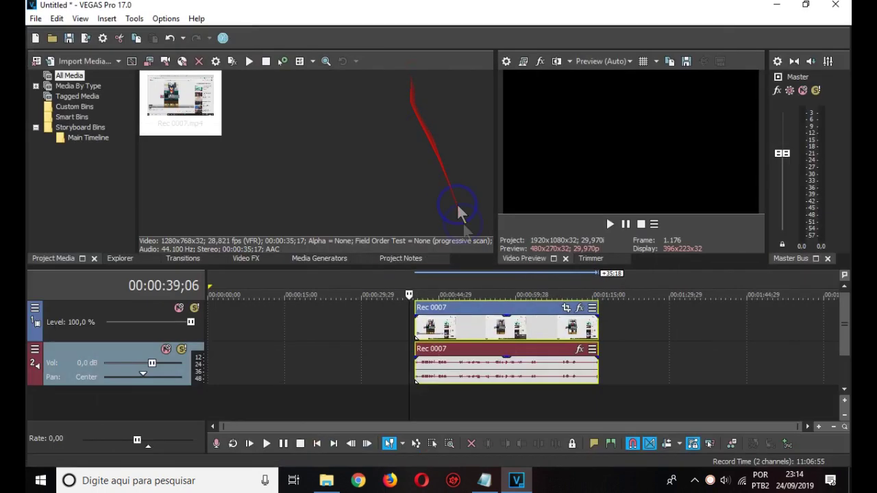
drag(434, 314, 219, 329)
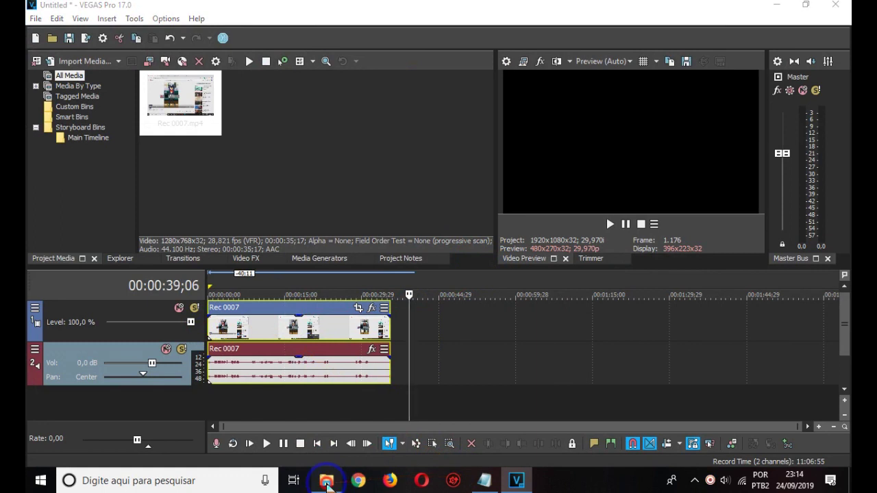
click(326, 481)
drag(254, 157, 238, 409)
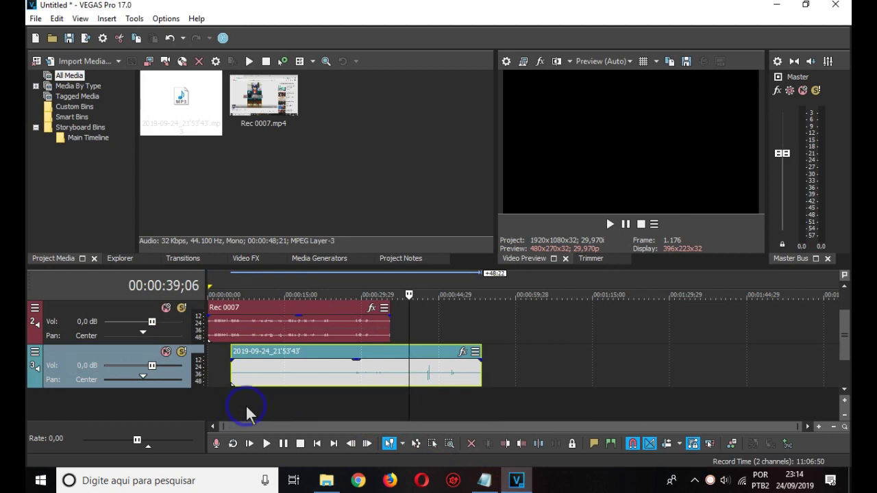
Try to run PluralEyes 4 on the unsaved project, then save the project as "Untitledhg" in the "video final" folder
click(223, 38)
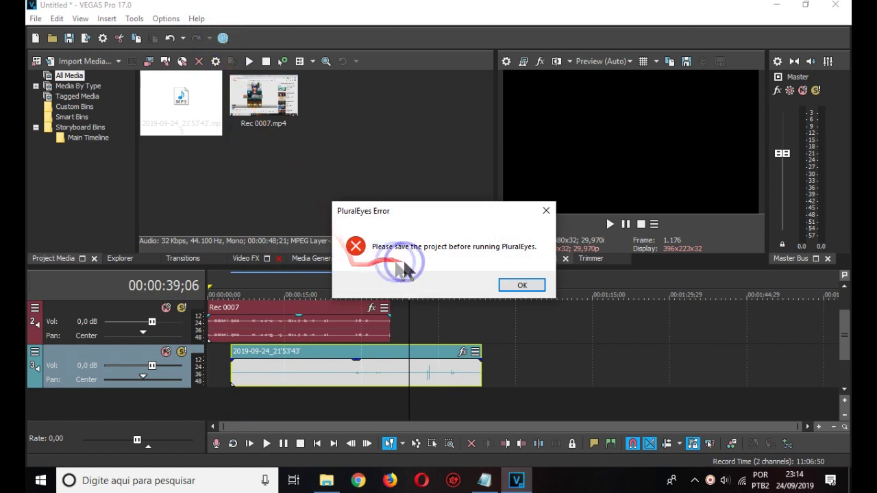
click(545, 212)
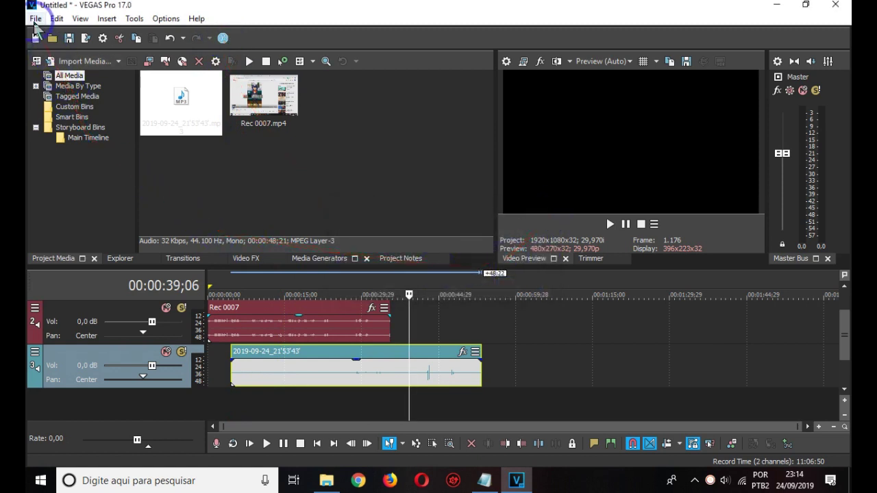
click(35, 18)
click(42, 97)
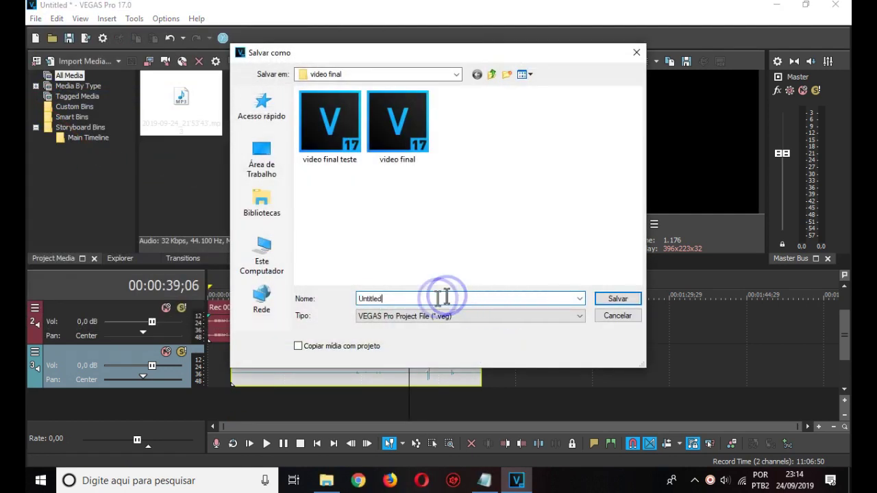
text(hg)
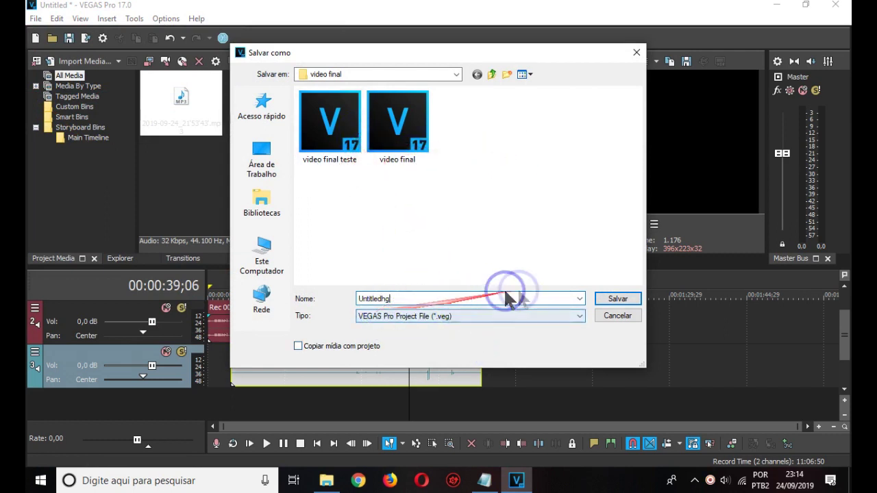
click(617, 299)
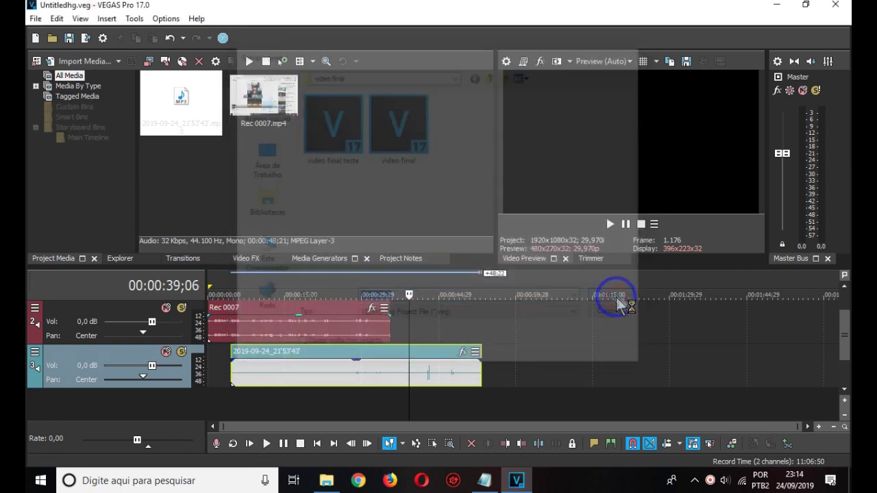
Run PluralEyes 4, synchronize the camera and audio recorder clips, and export the timeline in Vegas Pro format
click(222, 38)
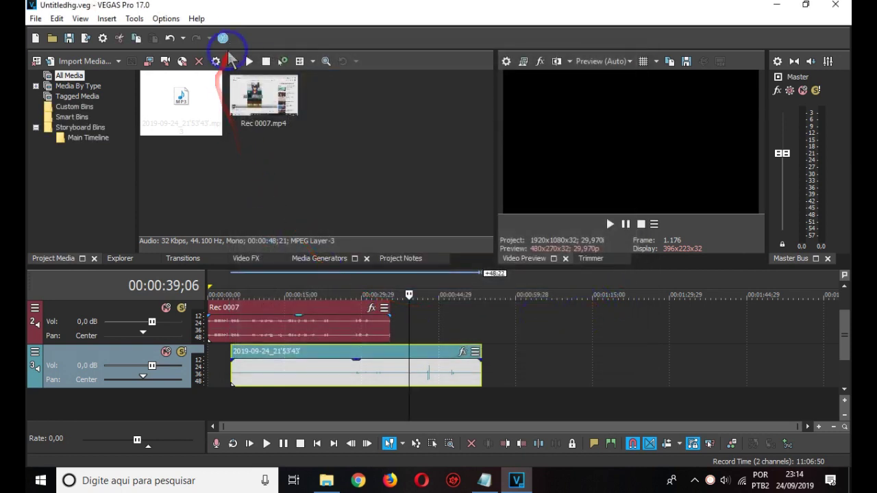
click(224, 39)
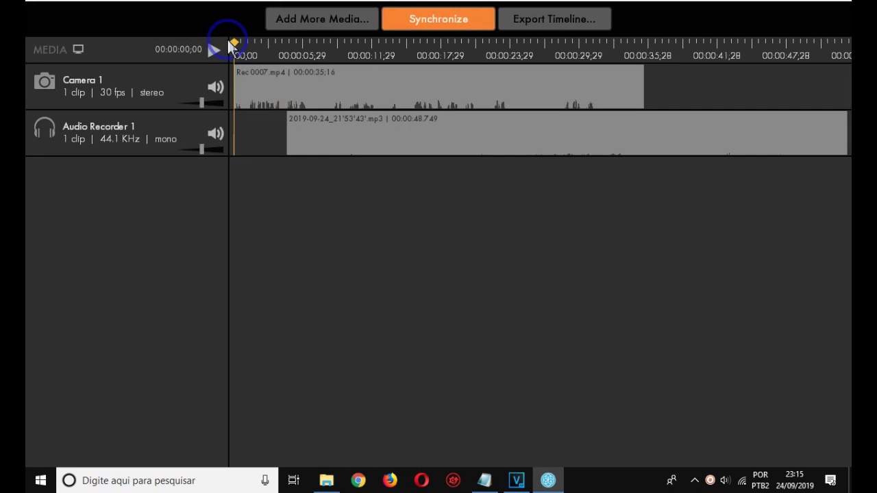
click(435, 26)
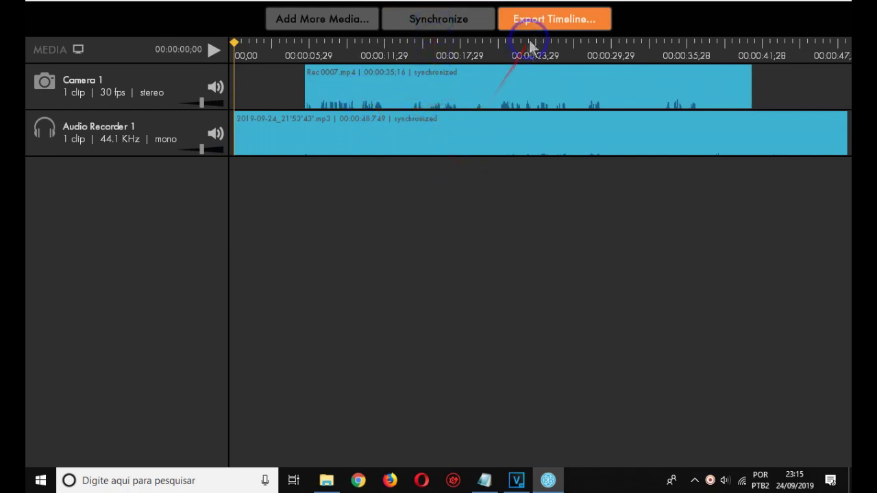
click(541, 23)
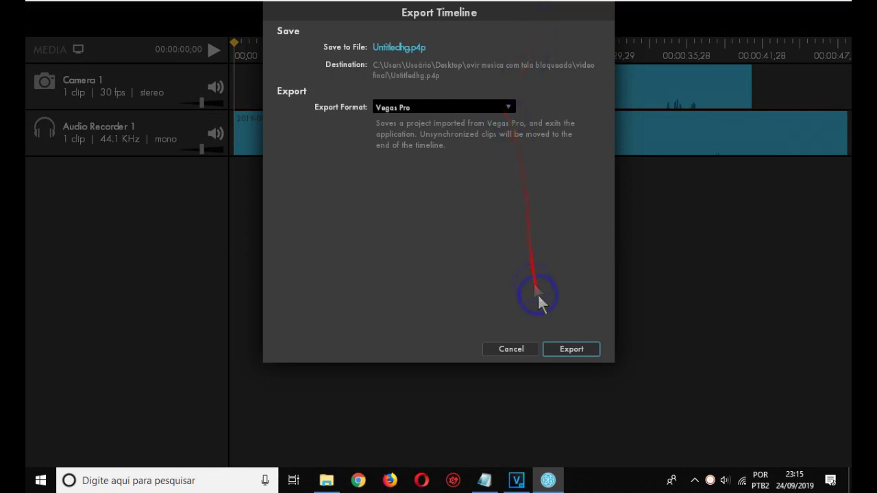
click(563, 350)
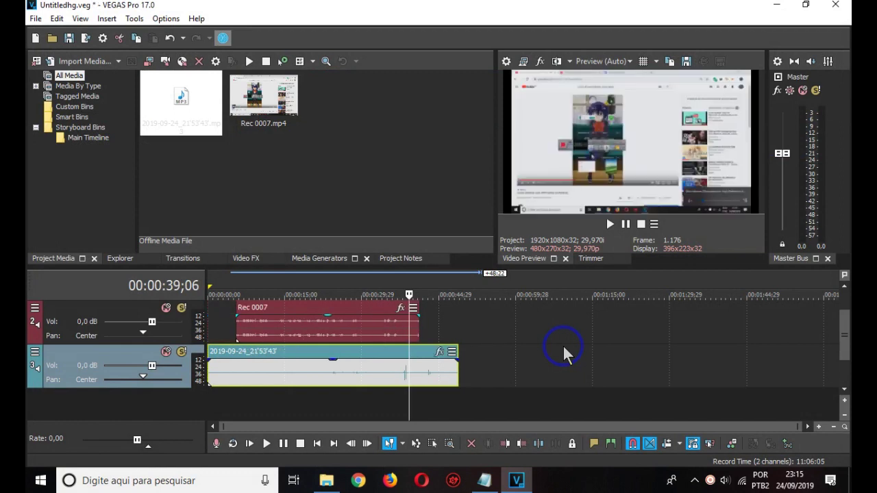
Play the synchronized clips from the start of Rec 0007, briefly muting its audio track to compare the sound, and pause
click(563, 361)
drag(541, 370, 240, 411)
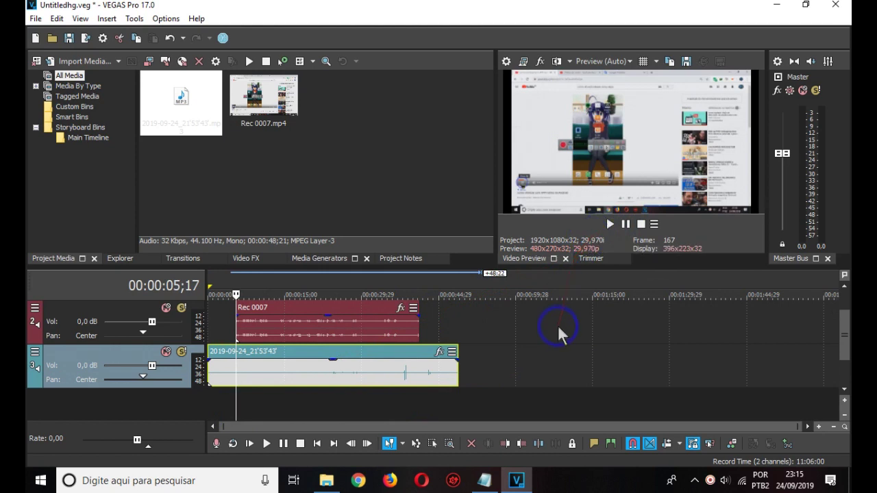
scroll(563, 347, up, 8)
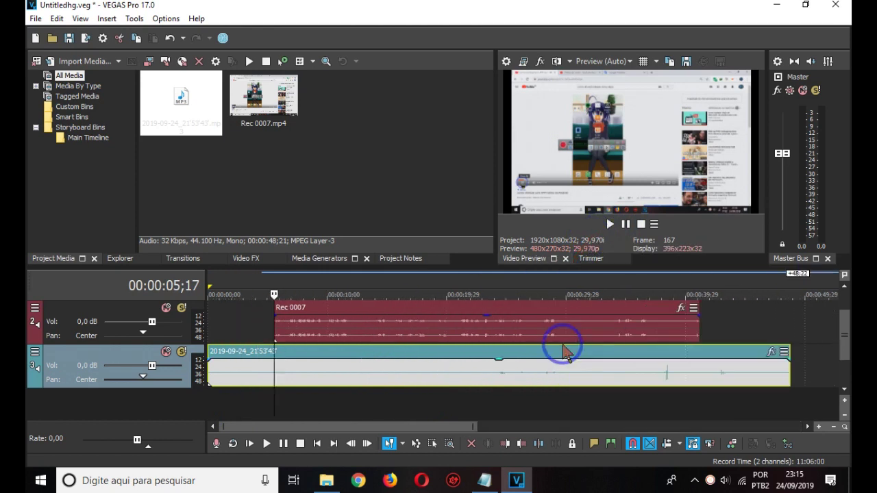
scroll(563, 348, down, 3)
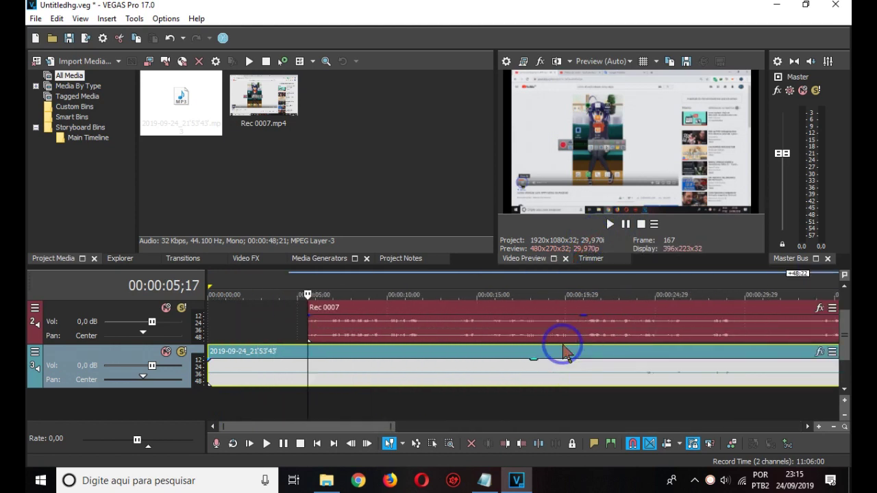
click(610, 224)
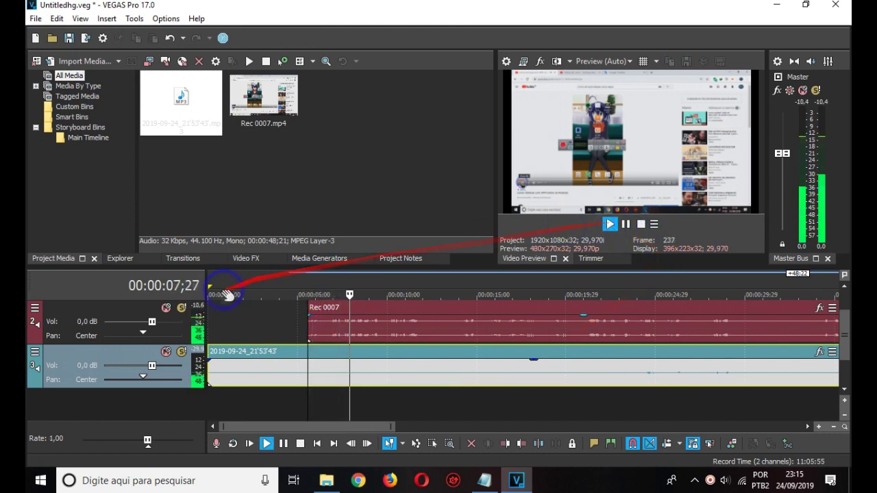
click(166, 308)
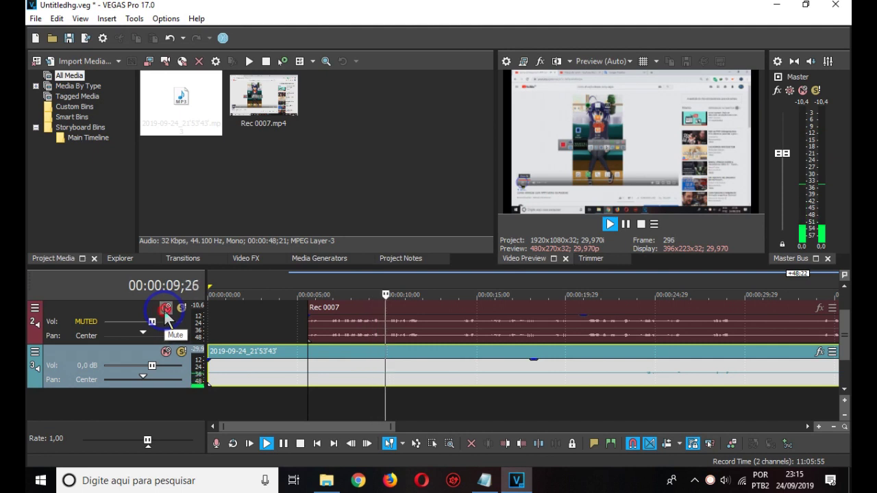
click(166, 308)
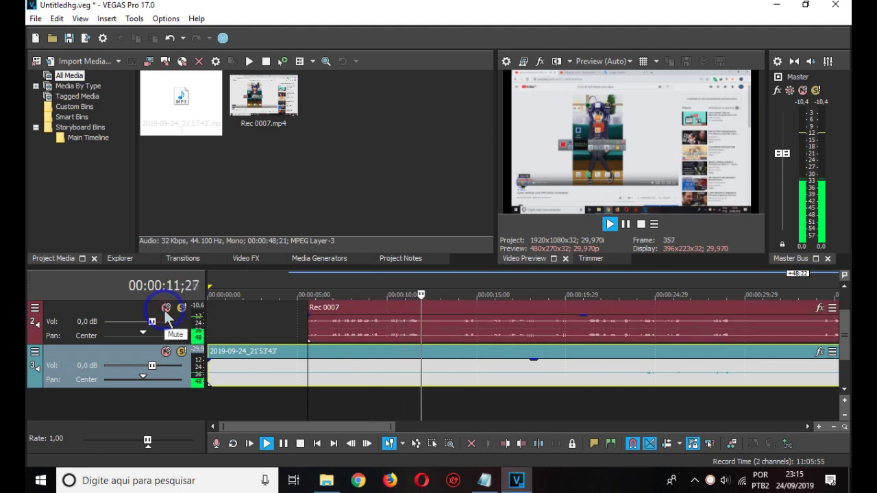
click(625, 225)
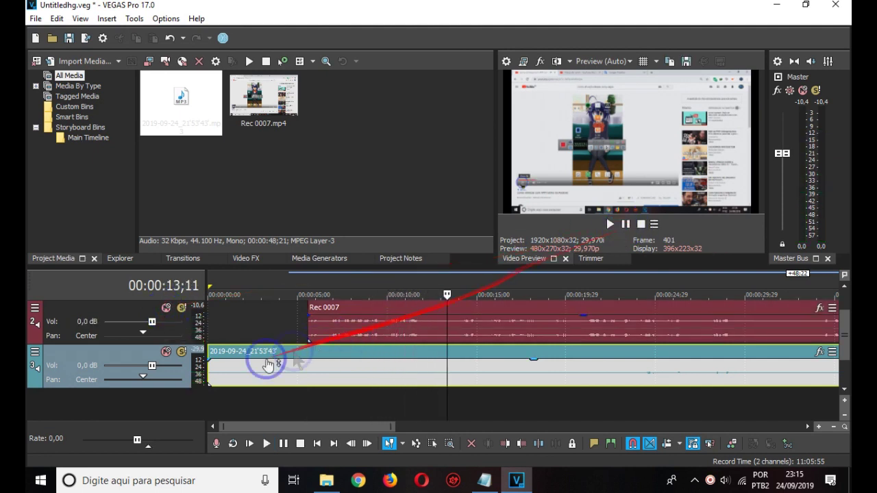
Raise the MP3 track's volume to 12.0 dB and resume playback from about 11 seconds
drag(152, 365, 179, 365)
drag(444, 338, 409, 339)
click(610, 224)
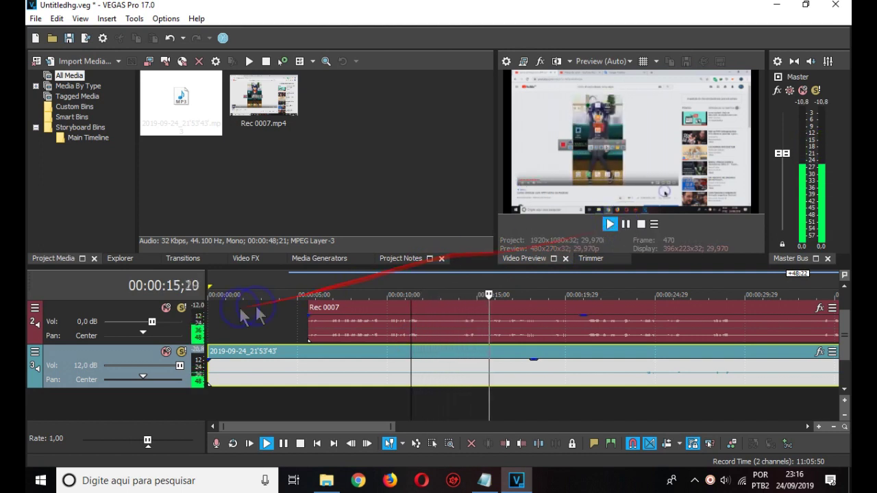
Compare the two audio tracks by muting them alternately during playback, leave the Rec 0007 audio track muted and pause
click(166, 308)
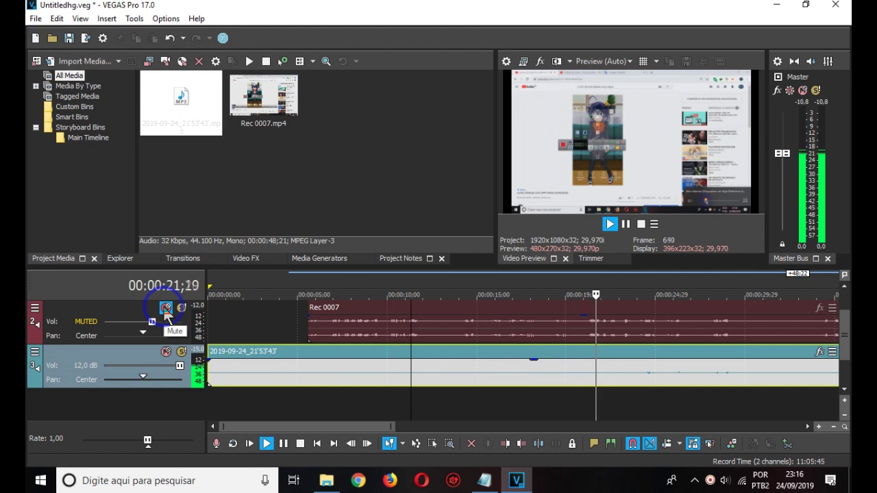
click(166, 352)
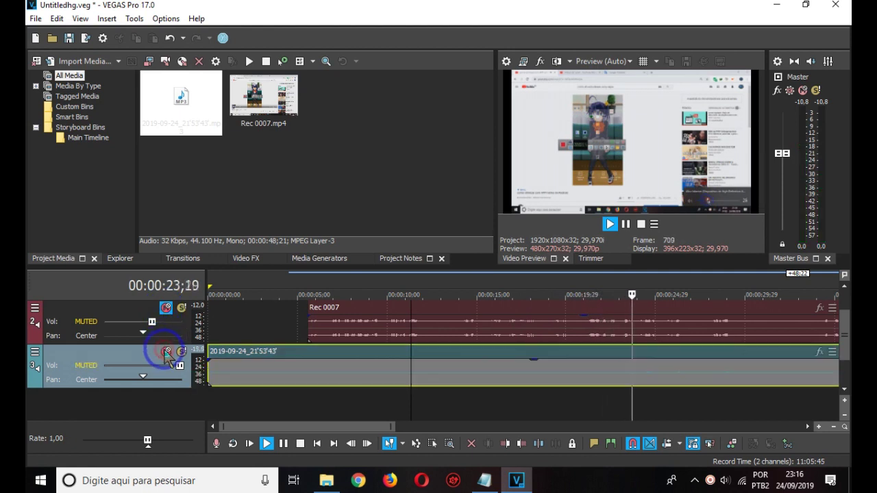
click(166, 309)
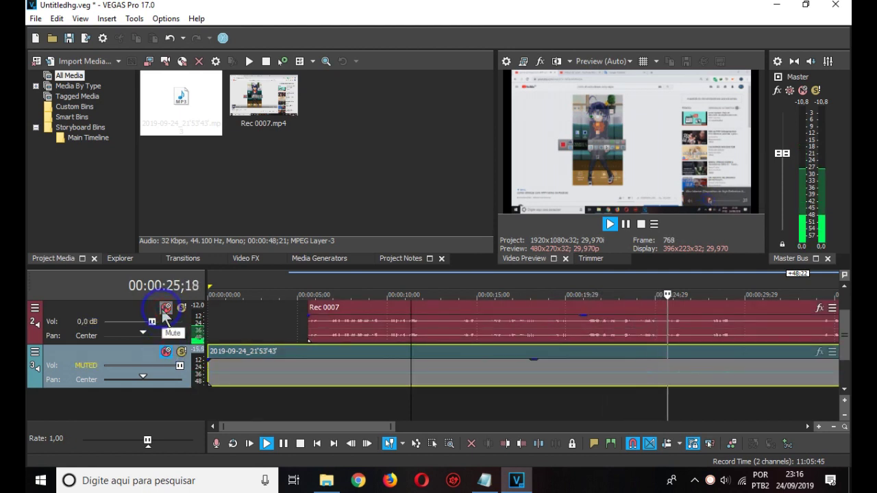
click(166, 353)
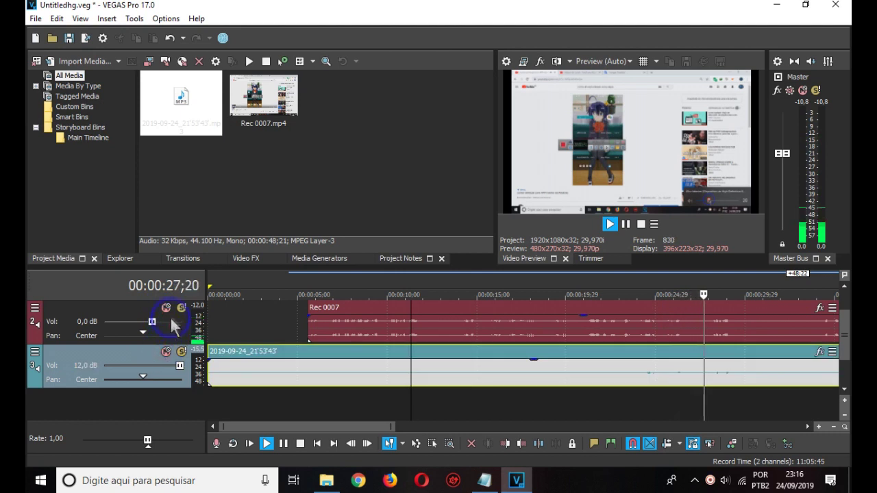
click(166, 308)
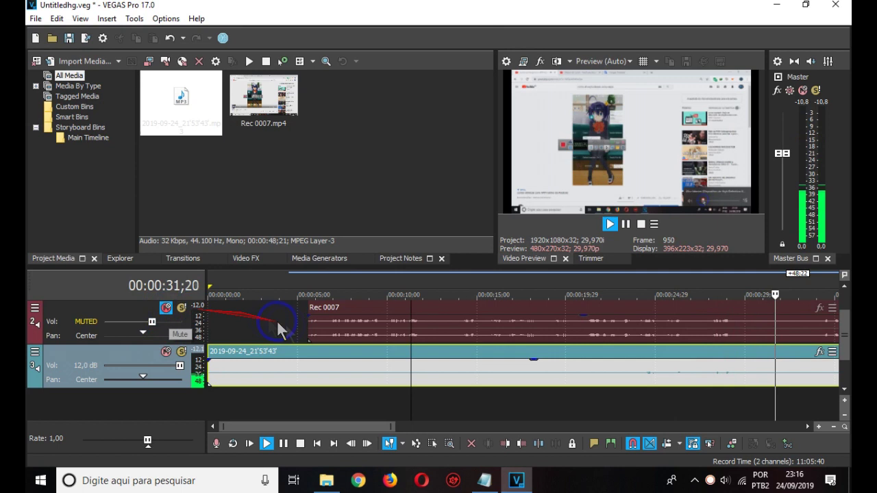
scroll(357, 380, down, 3)
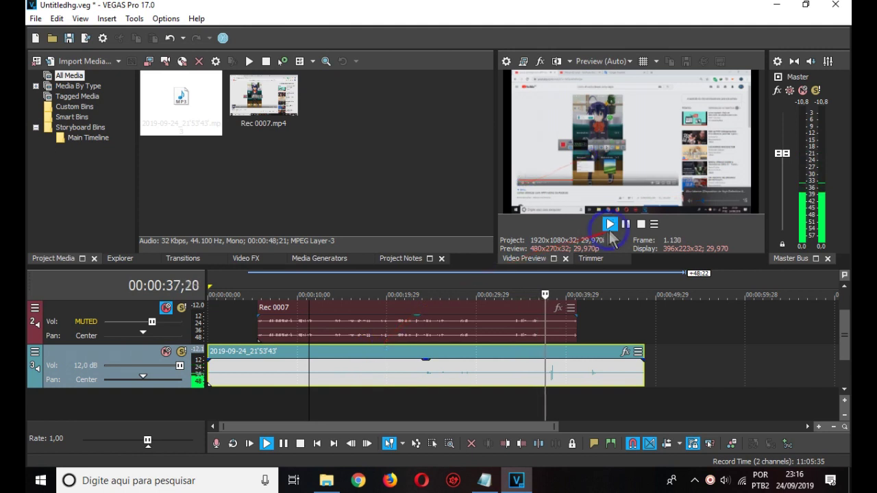
click(624, 226)
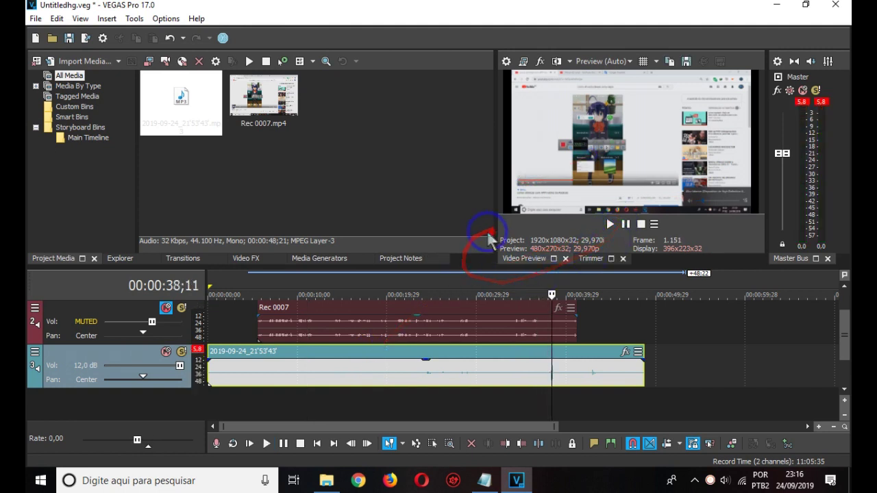
Save the synchronized project under the new name "Untitledhggf" in the "video final" folder
click(35, 20)
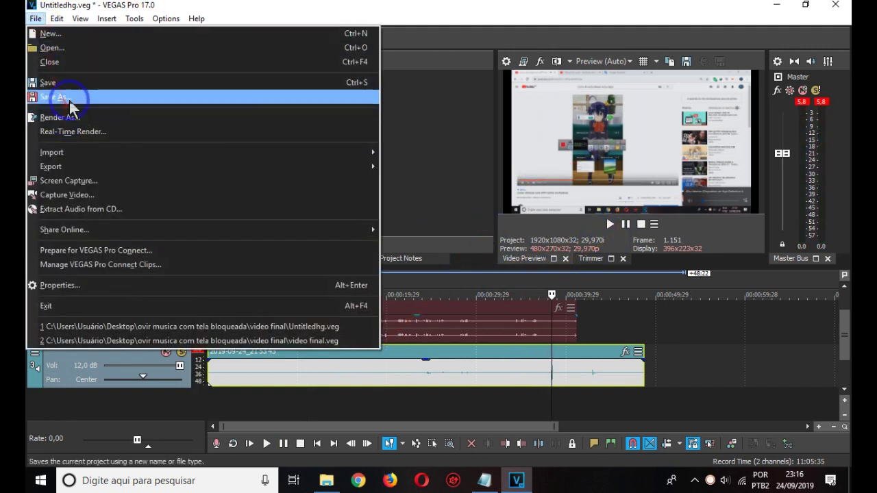
click(56, 97)
click(402, 296)
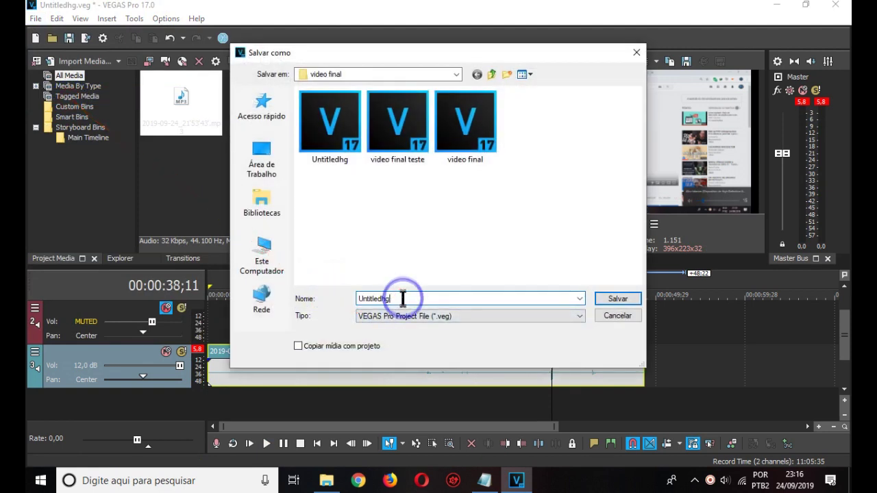
text(gf)
click(618, 300)
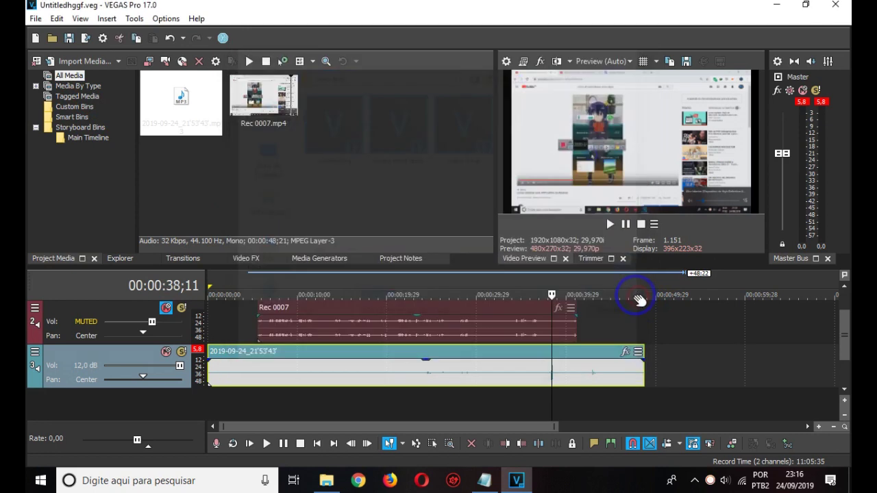
Play a few seconds from the start of Rec 0007 to check the sync, pause, and return the cursor to 00:00:05;17
drag(553, 391, 255, 389)
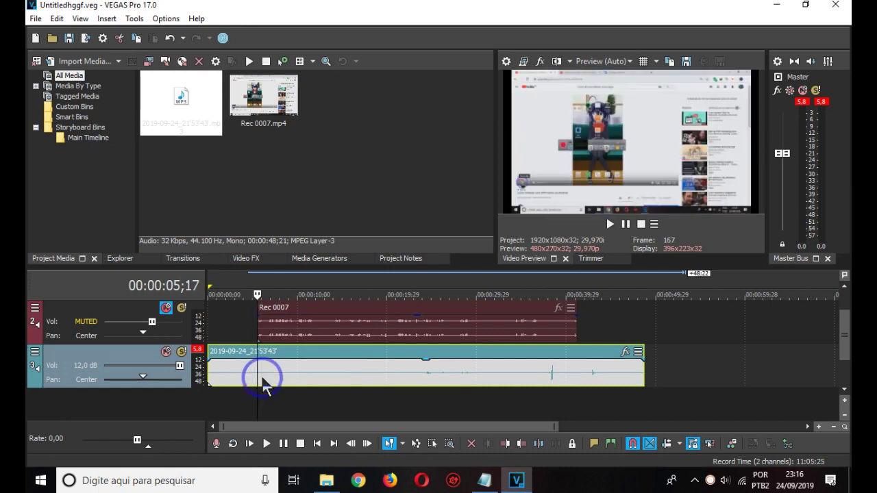
key(space)
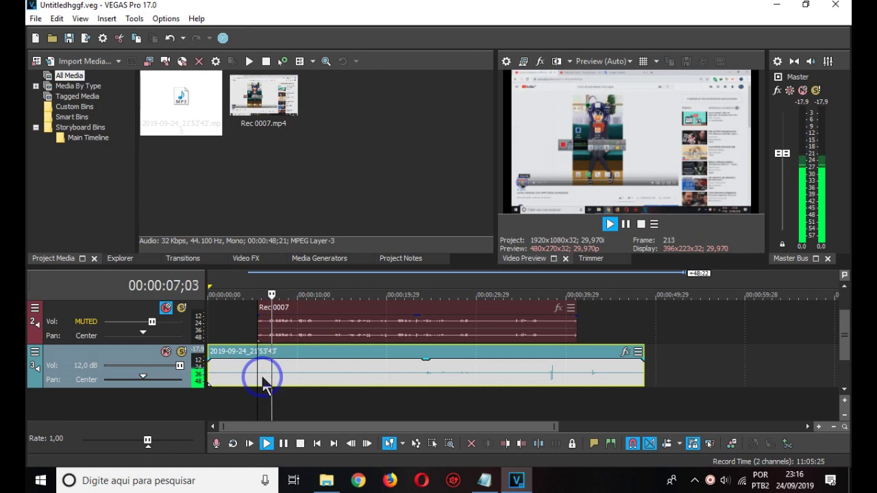
click(625, 225)
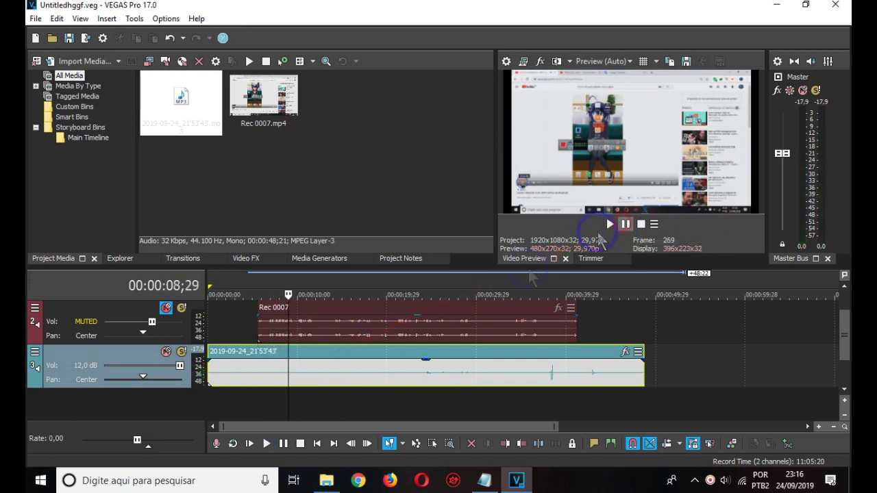
drag(290, 421, 258, 414)
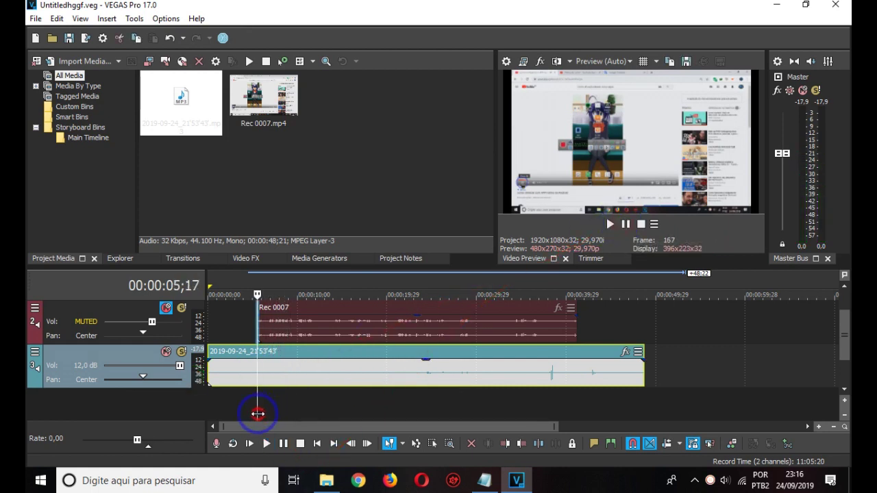
Split the MP3 audio event at 00:00:05;17, where Rec 0007 begins, and keep the project open
key(s)
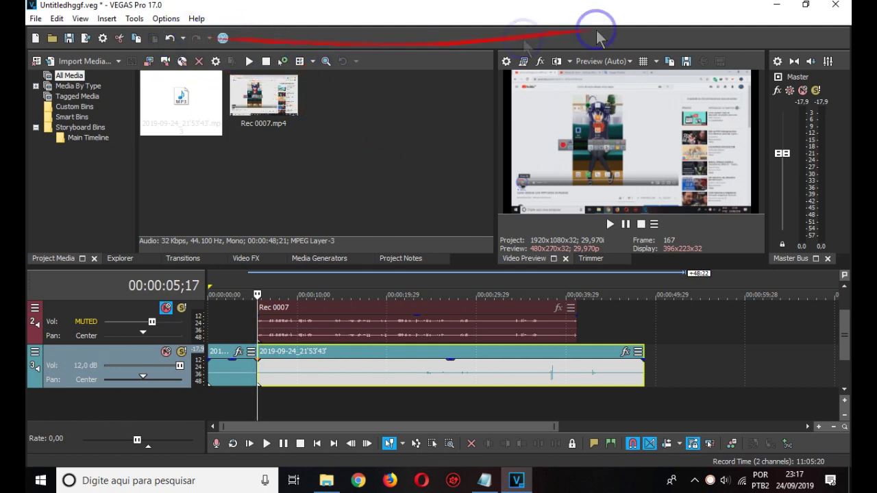
click(830, 6)
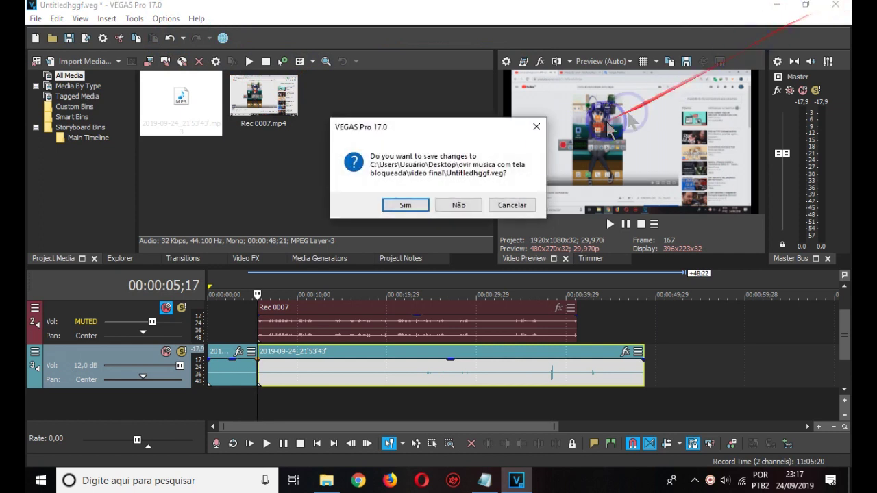
click(511, 205)
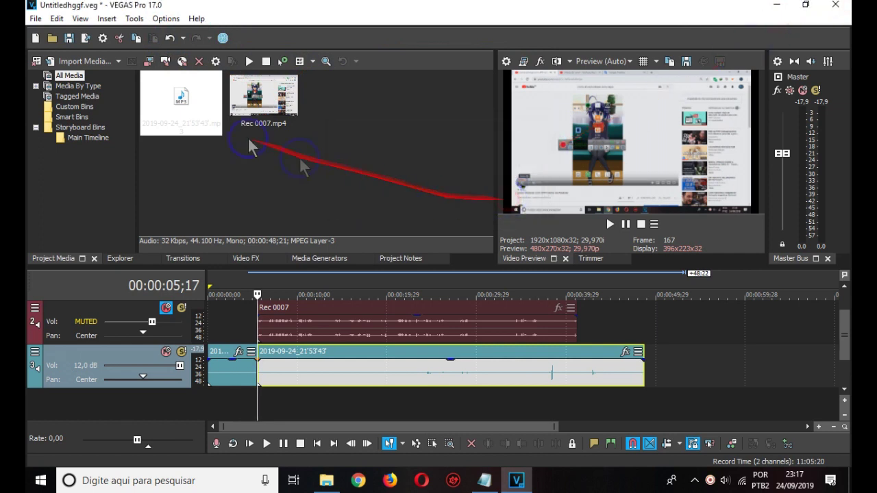
Save the project over the existing "Untitledhggf" in the "video final" folder, and close the editor and the "teste de sicronia" folder window
click(33, 19)
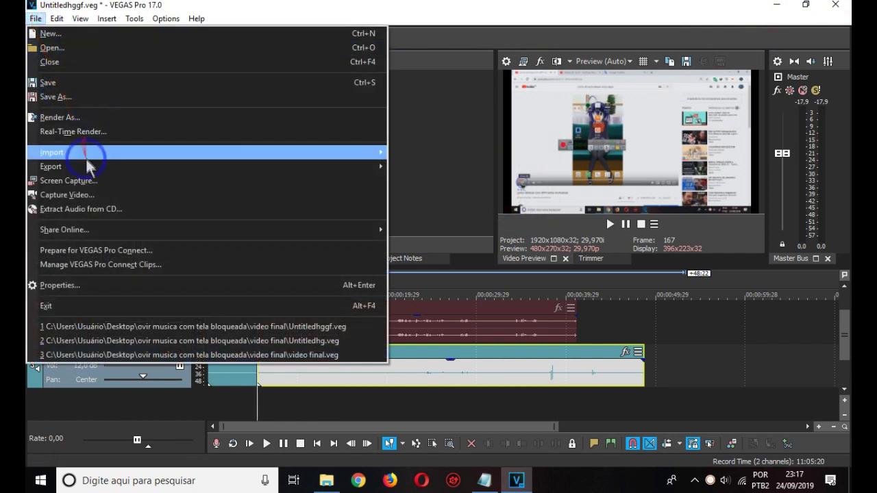
click(55, 97)
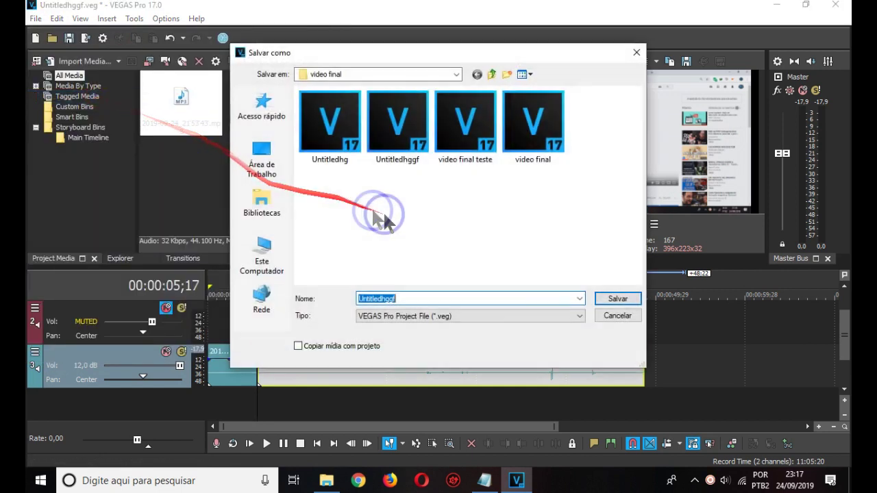
click(612, 298)
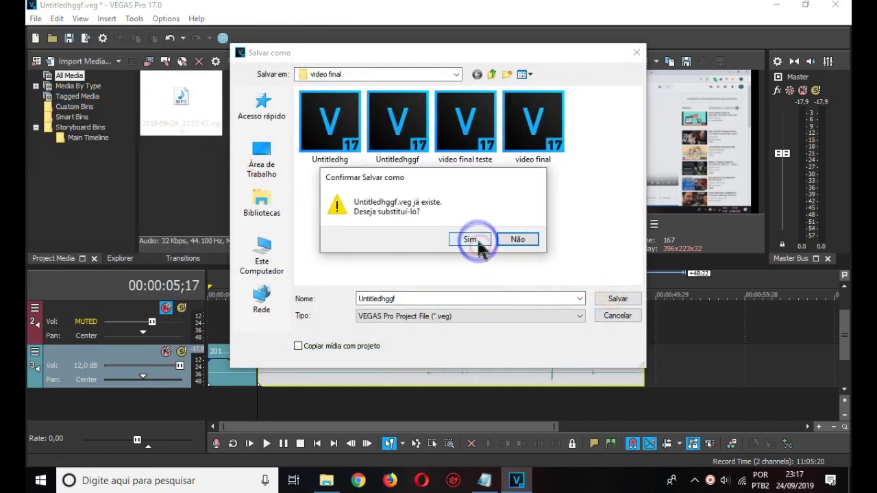
click(476, 239)
click(835, 5)
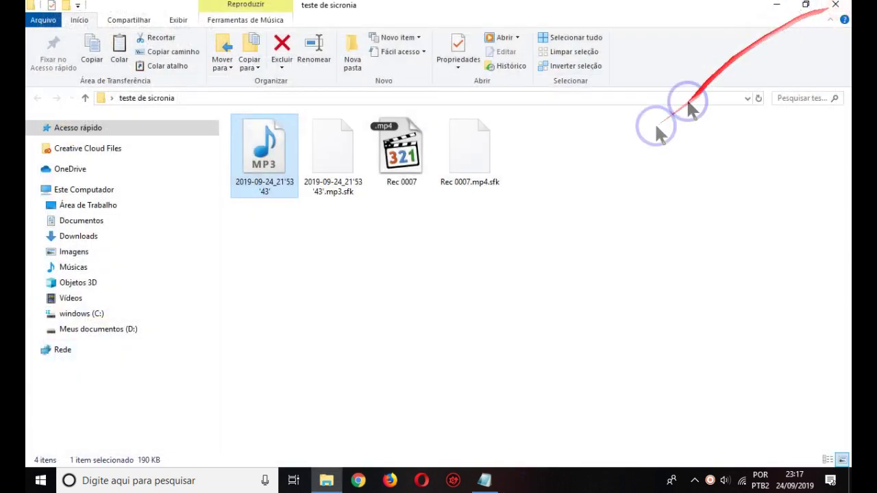
click(835, 4)
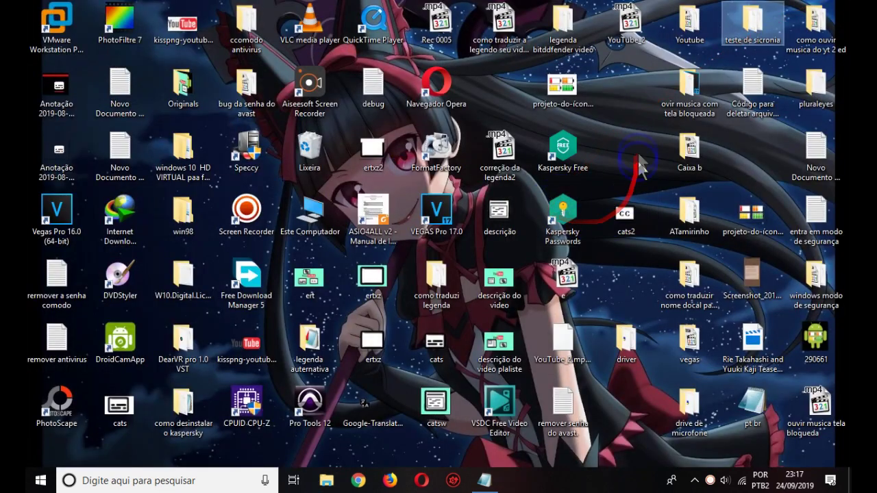